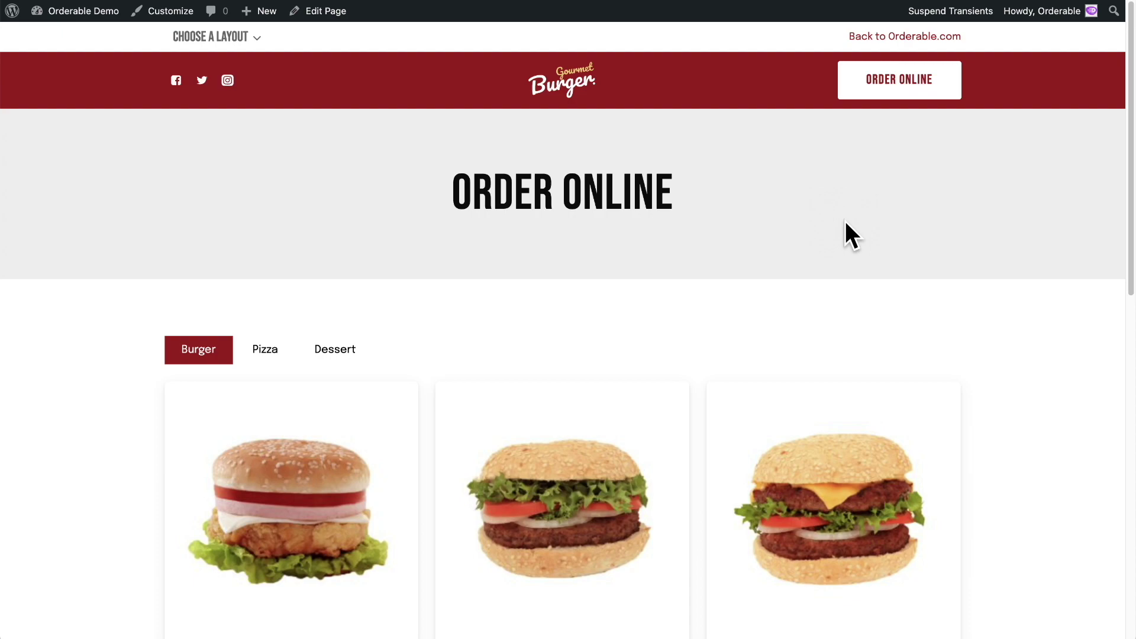
Add Burger & Pasta ($5.49) to the order from the burger cards and close the order panel
{"action": "scroll", "coordinate": [83, 231], "scroll_direction": "down", "scroll_amount": 1}
{"action": "scroll", "coordinate": [84, 236], "scroll_direction": "down", "scroll_amount": 5}
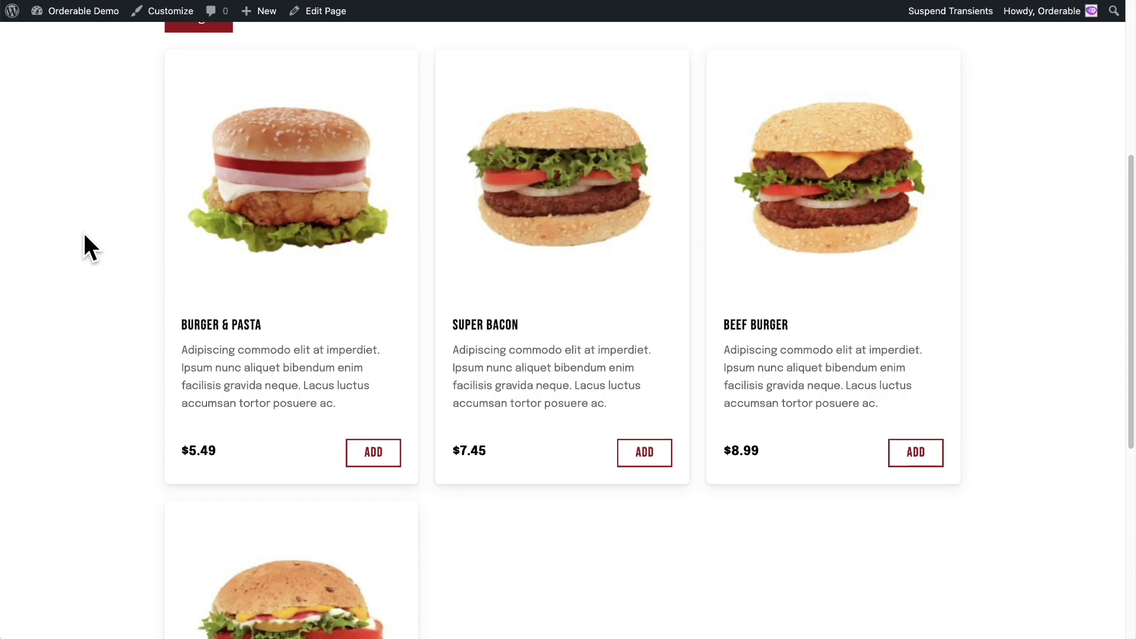
{"action": "left_click", "coordinate": [369, 455]}
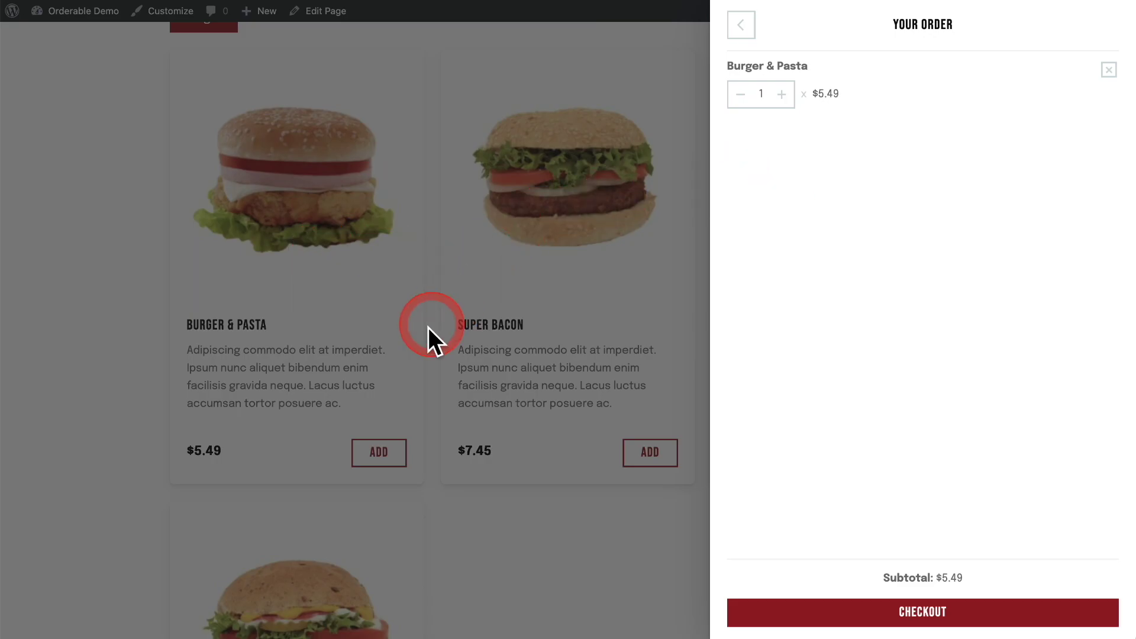
{"action": "left_click", "coordinate": [120, 315]}
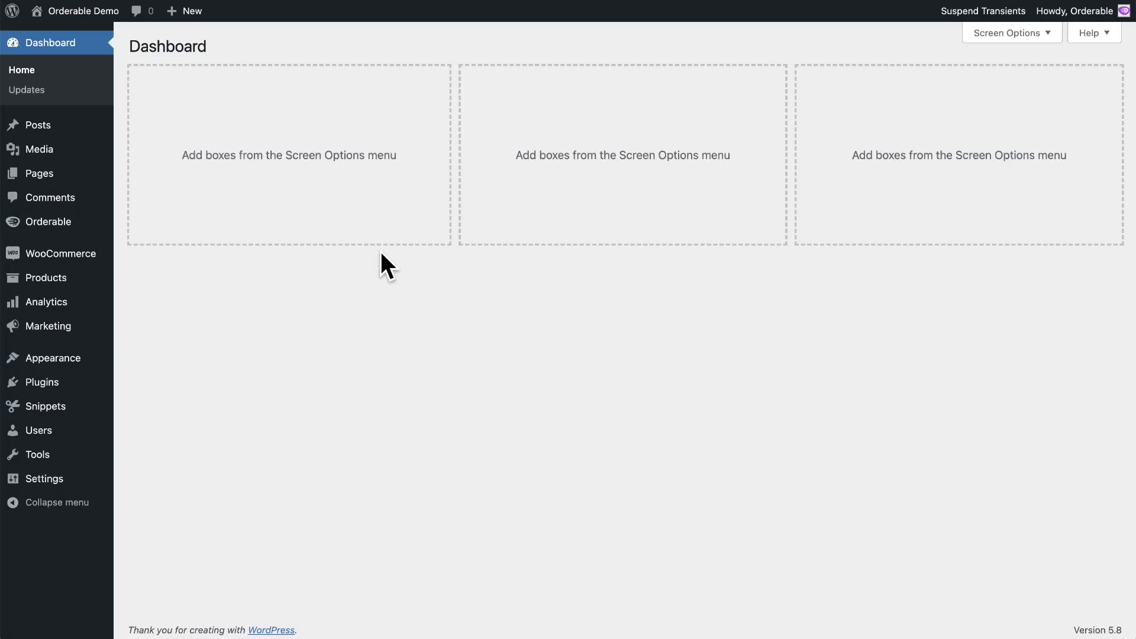
Open the Grid View - Category Titles layout in Layout Builder and enable Clickable Card
{"action": "mouse_move", "coordinate": [53, 224]}
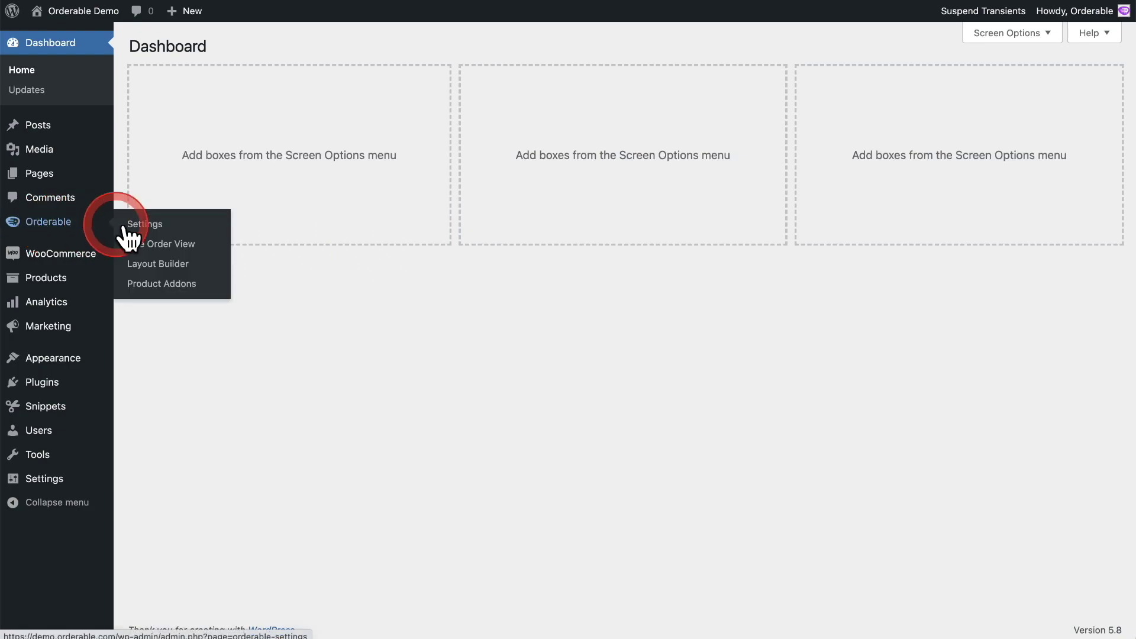
{"action": "left_click", "coordinate": [166, 264]}
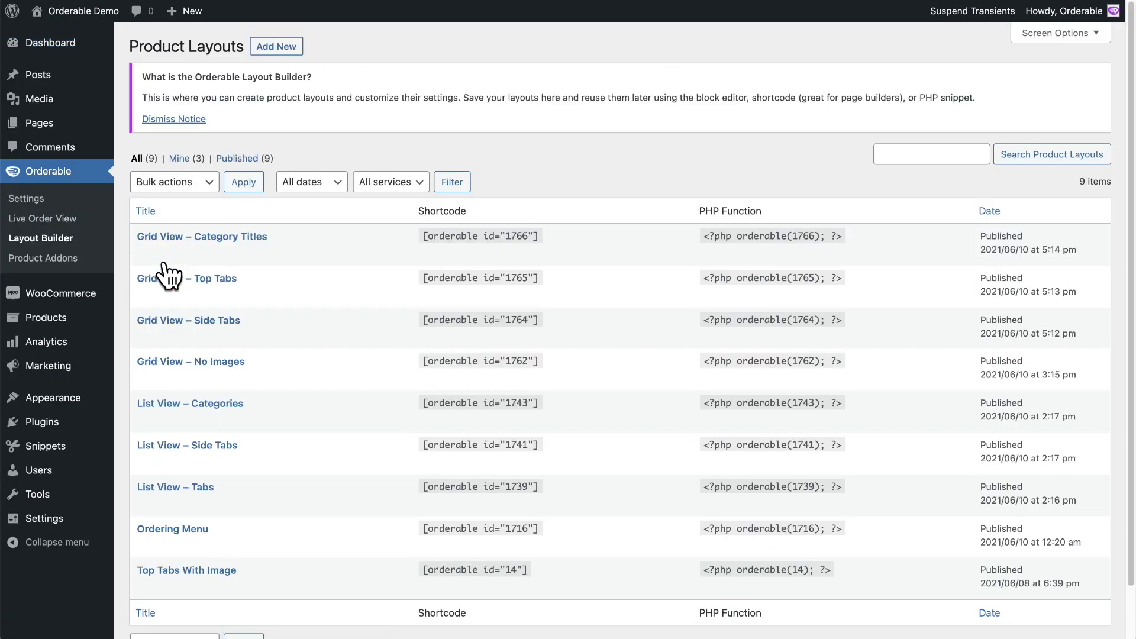
{"action": "left_click", "coordinate": [201, 238]}
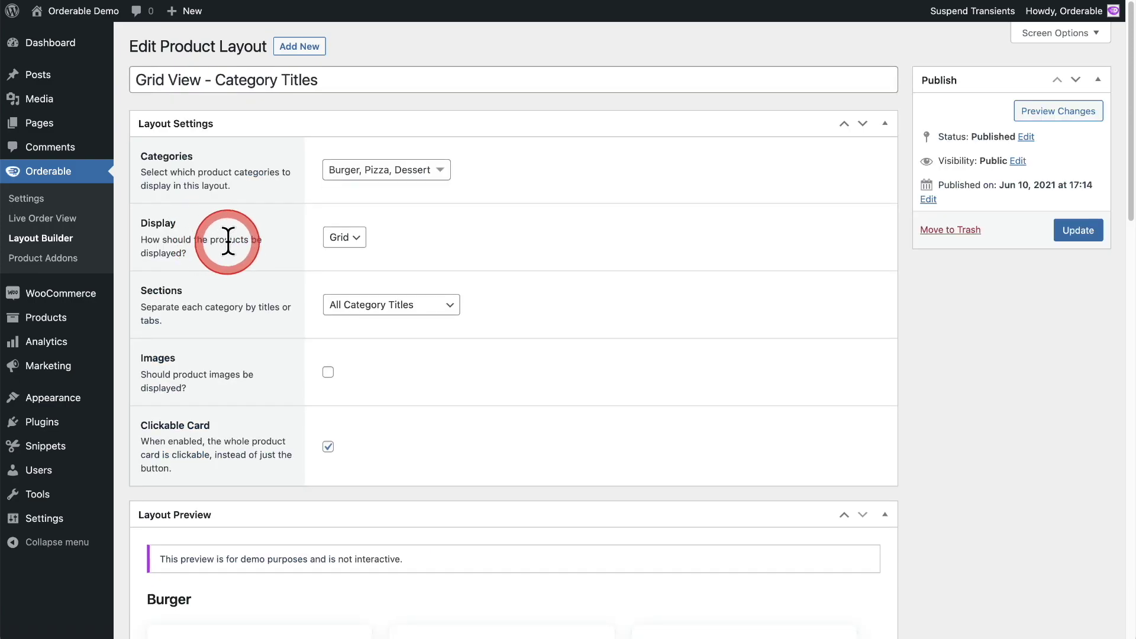
{"action": "scroll", "coordinate": [228, 242], "scroll_direction": "down", "scroll_amount": 5}
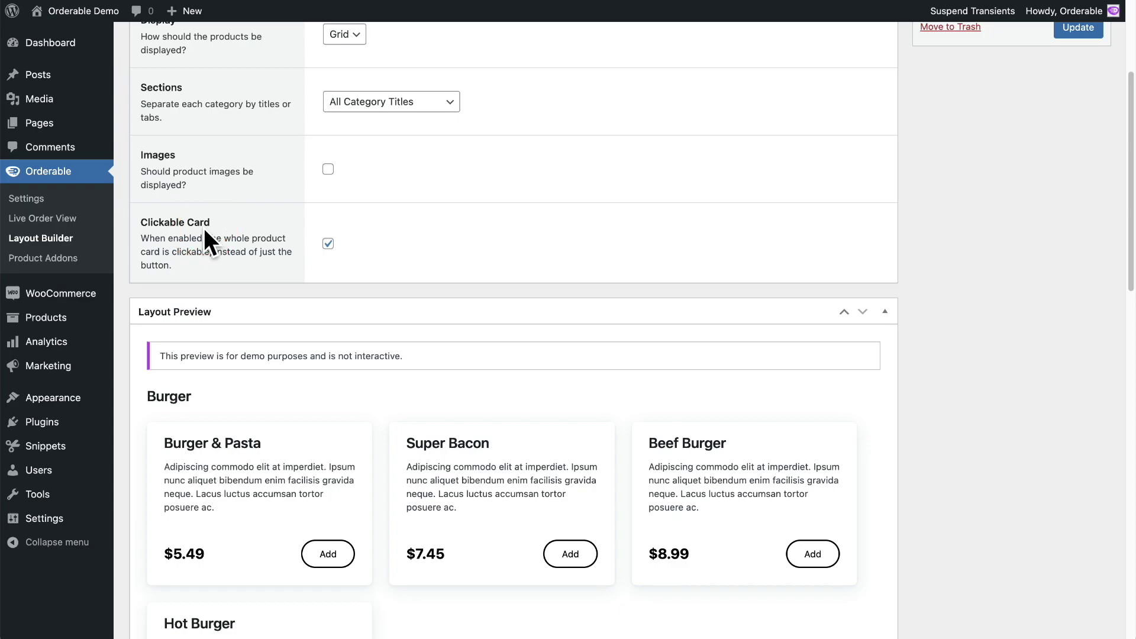
{"action": "left_click", "coordinate": [326, 247]}
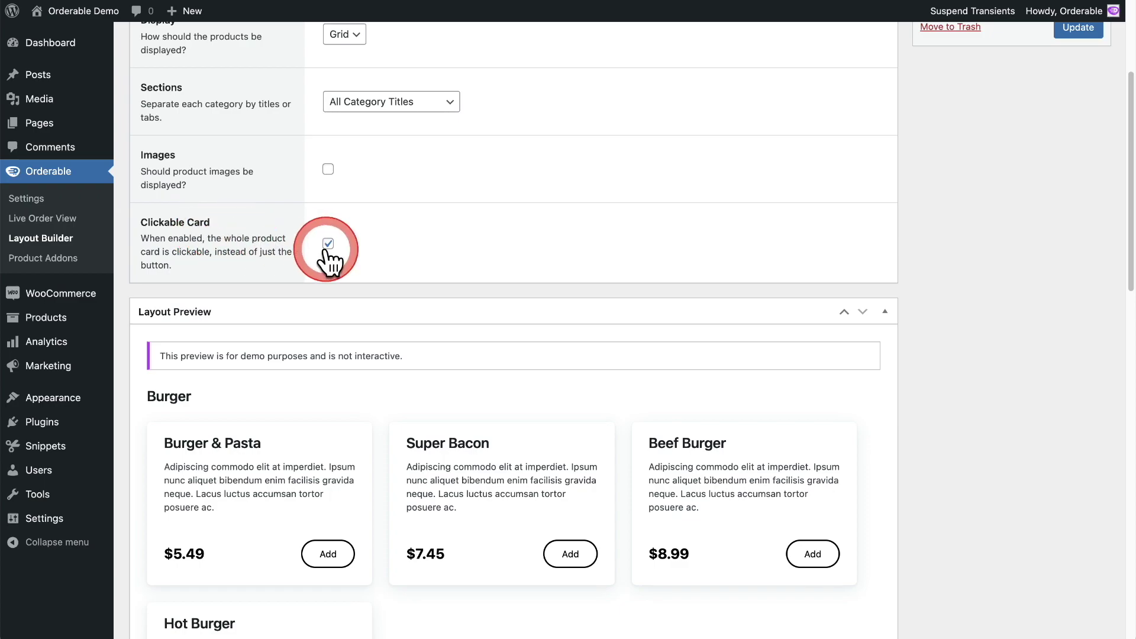
{"action": "scroll", "coordinate": [487, 256], "scroll_direction": "up", "scroll_amount": 5}
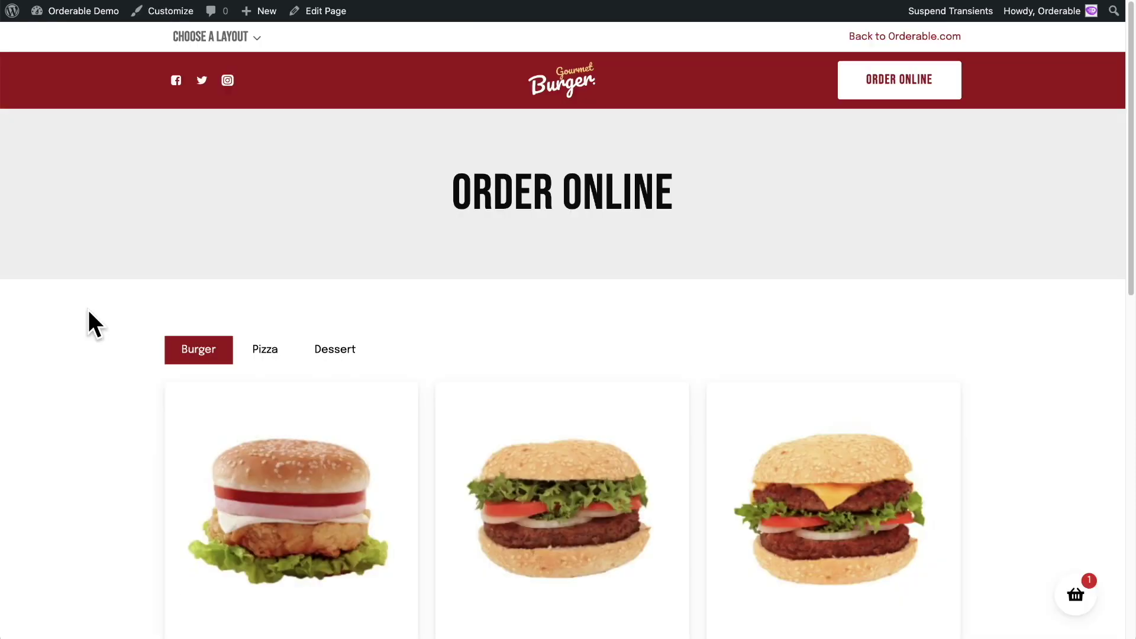
Scroll the Order Online page to the burger product cards
{"action": "scroll", "coordinate": [87, 310], "scroll_direction": "down", "scroll_amount": 5}
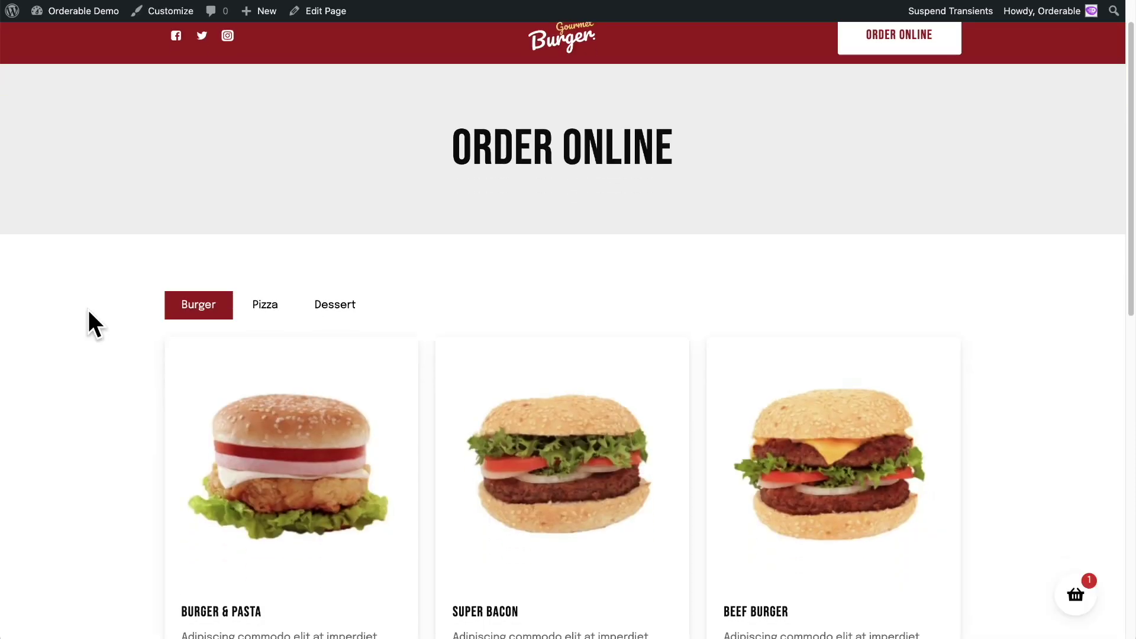
{"action": "left_click", "coordinate": [88, 310]}
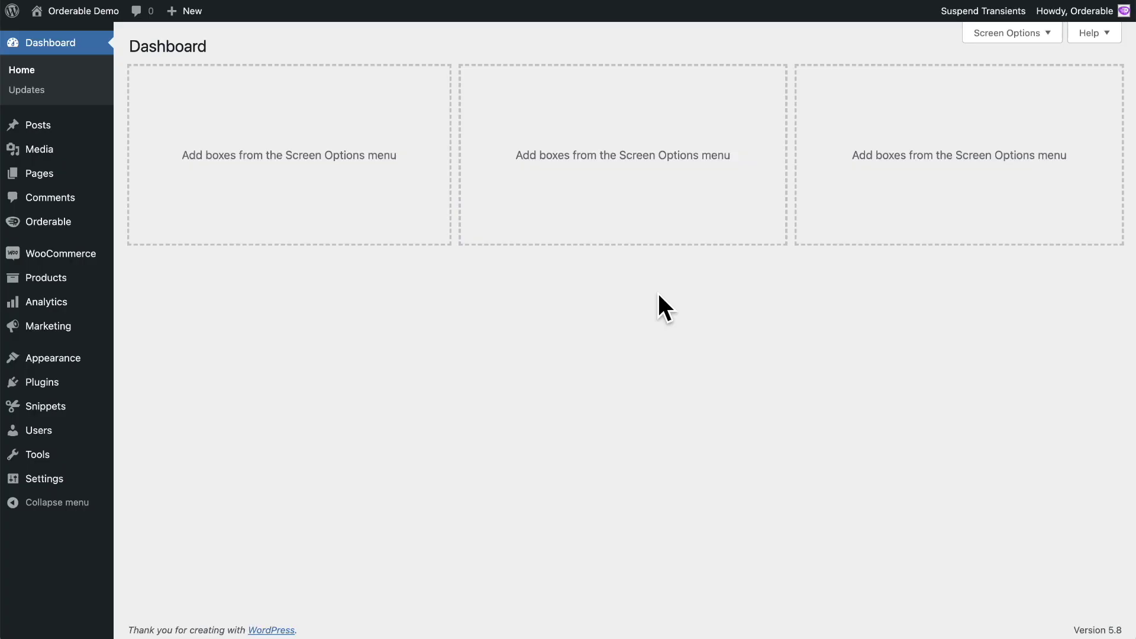
Bring up the Style tab of the Orderable settings
{"action": "left_click", "coordinate": [55, 227]}
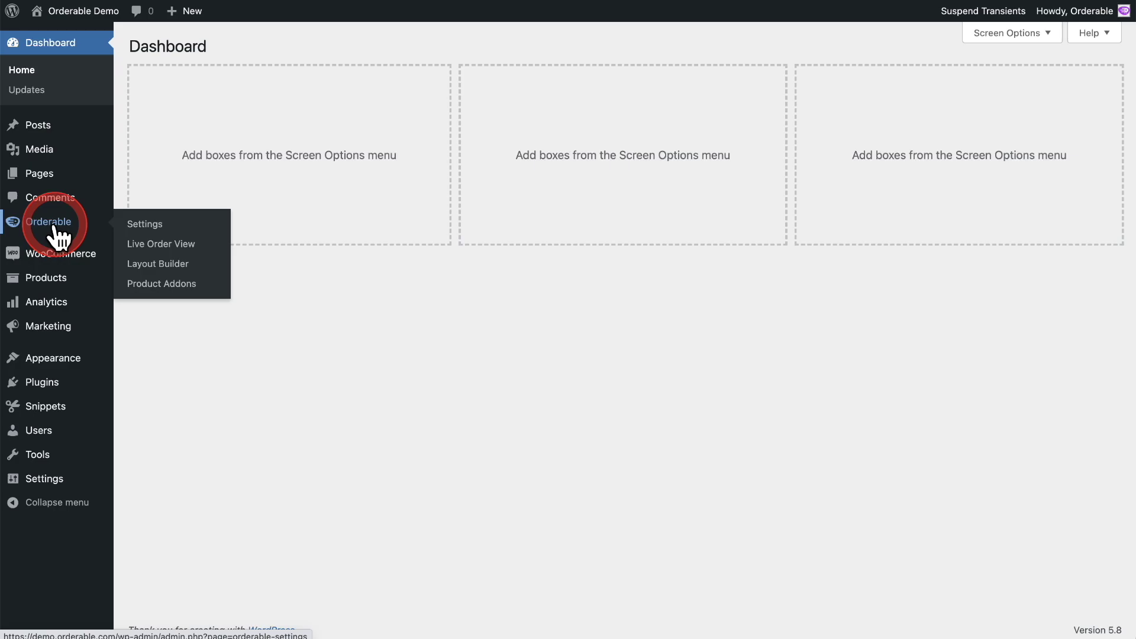
{"action": "left_click", "coordinate": [166, 225]}
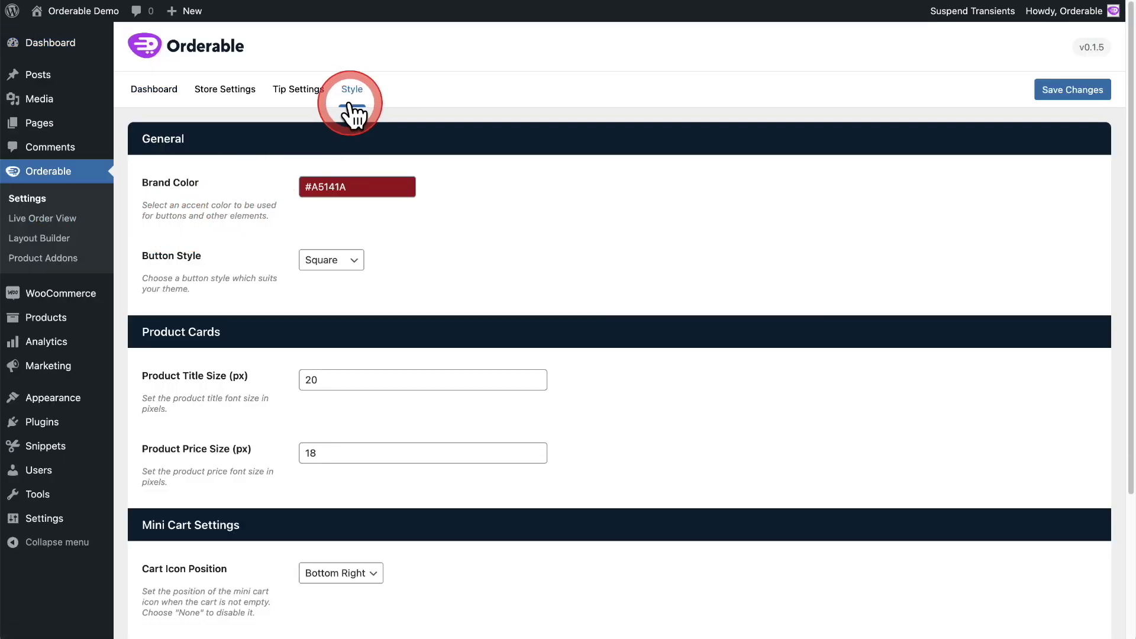
{"action": "left_click", "coordinate": [357, 98]}
{"action": "left_click", "coordinate": [572, 183]}
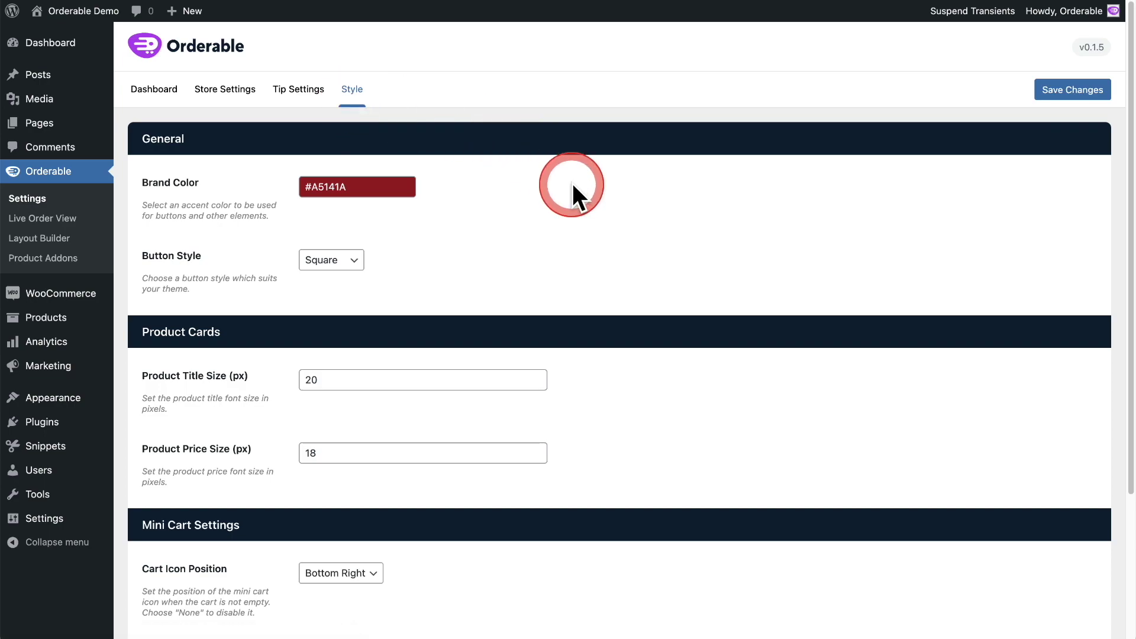
{"action": "scroll", "coordinate": [572, 183], "scroll_direction": "down", "scroll_amount": 3}
{"action": "left_click", "coordinate": [164, 210]}
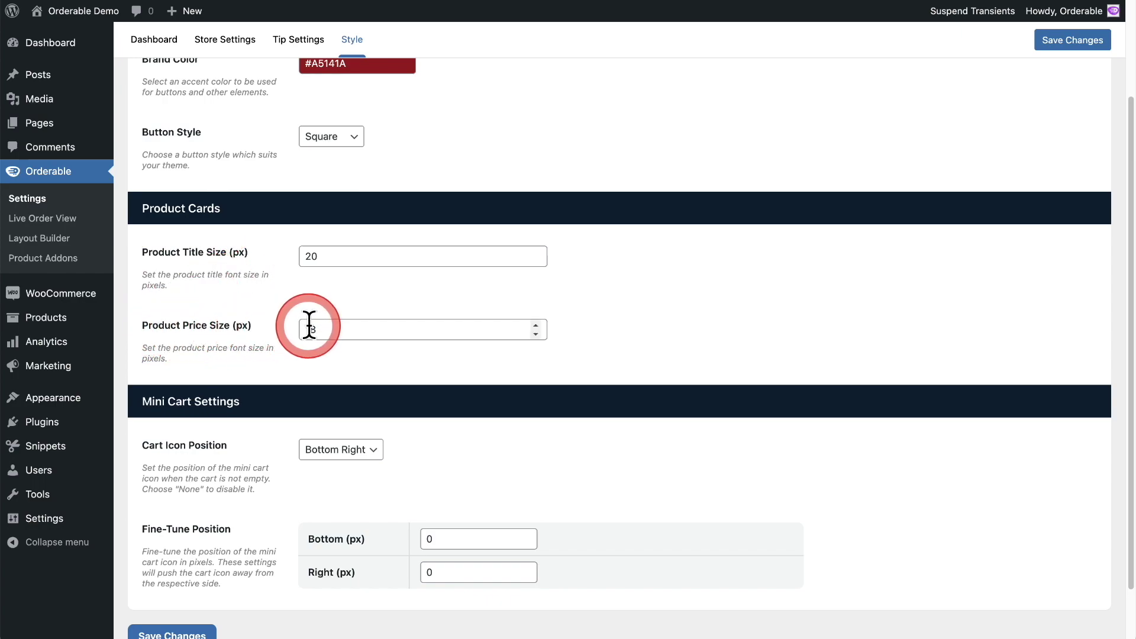
Change Product Price Size from 18 to 24 px and save
{"action": "left_click", "coordinate": [330, 329]}
{"action": "left_click_drag", "start_coordinate": [330, 329], "coordinate": [266, 327]}
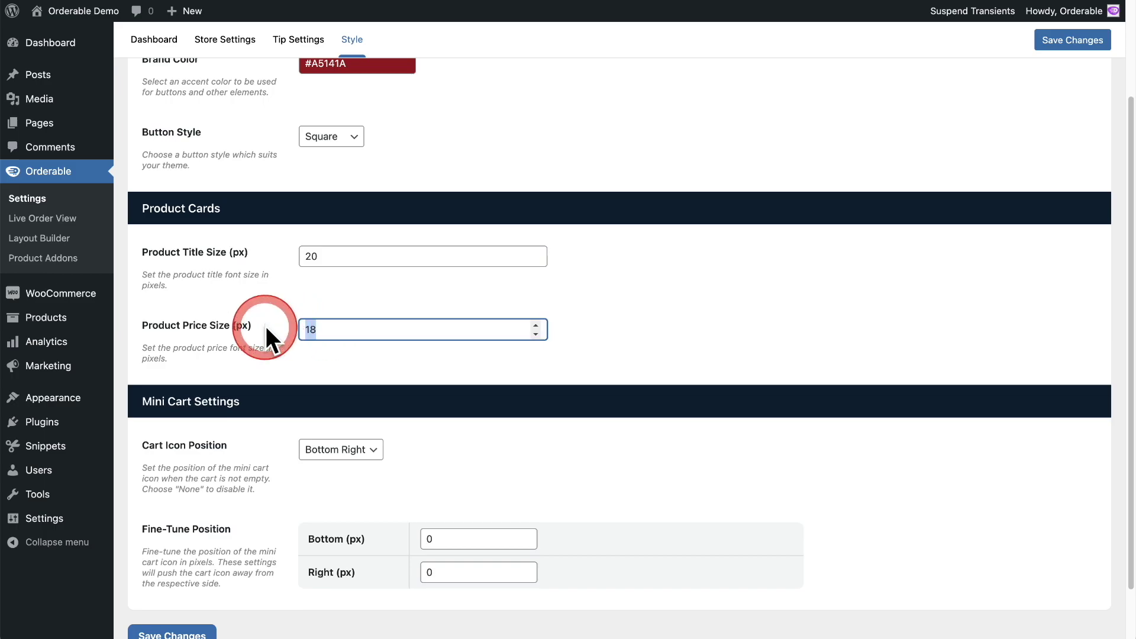
{"action": "type", "text": "24"}
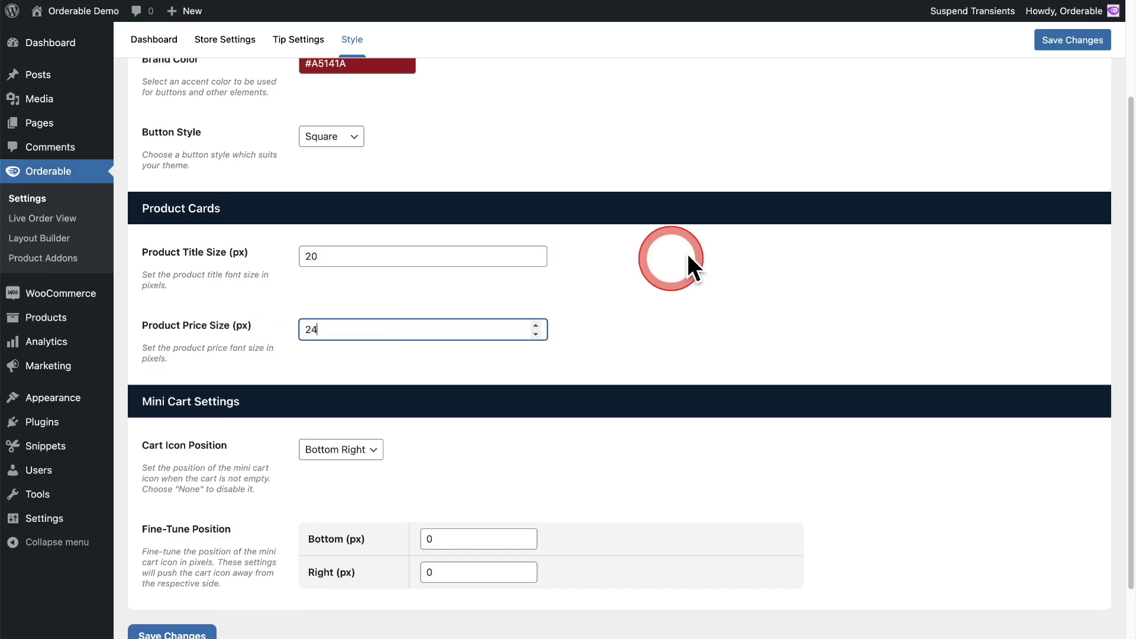
{"action": "scroll", "coordinate": [686, 261], "scroll_direction": "up", "scroll_amount": 5}
{"action": "left_click", "coordinate": [1067, 94]}
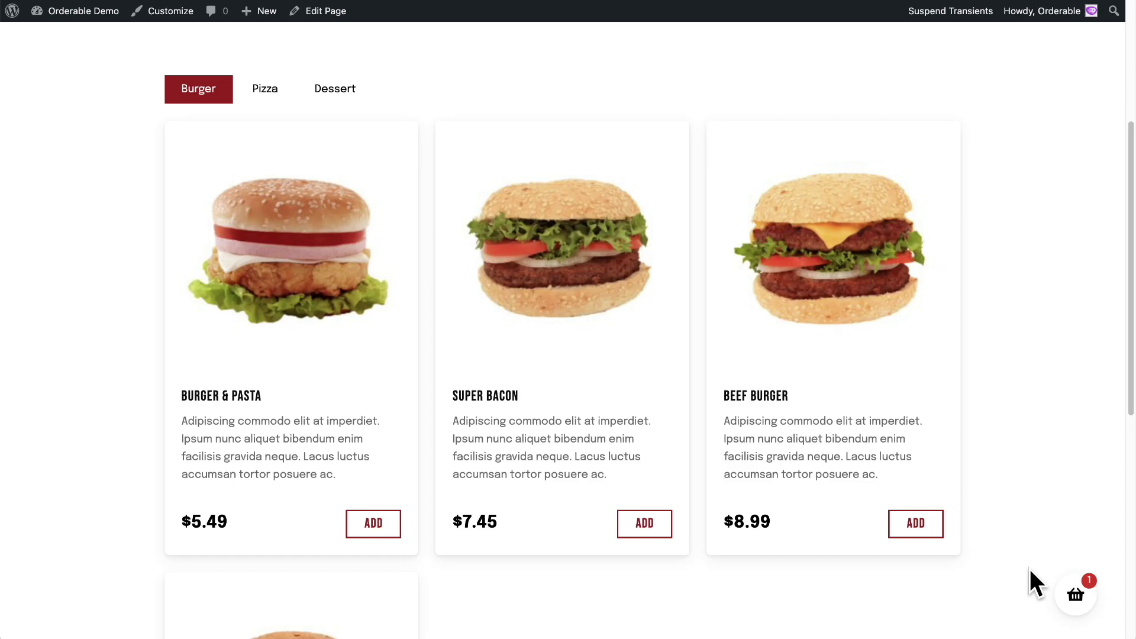
Open the storefront mini cart to check the larger card prices
{"action": "left_click", "coordinate": [1075, 594]}
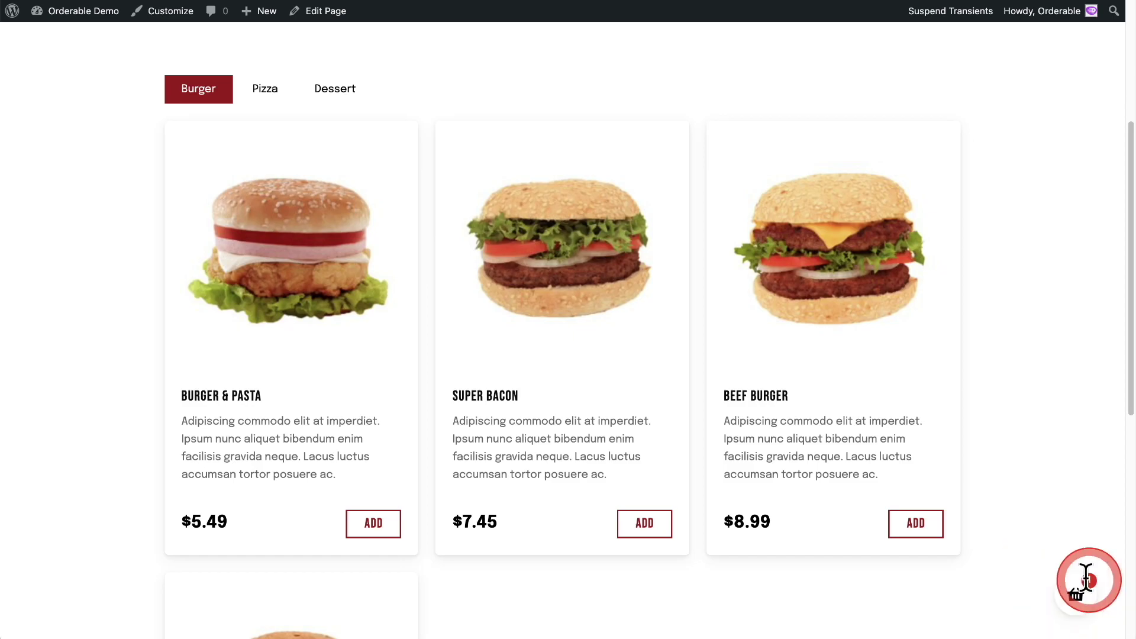
{"action": "left_click", "coordinate": [984, 544]}
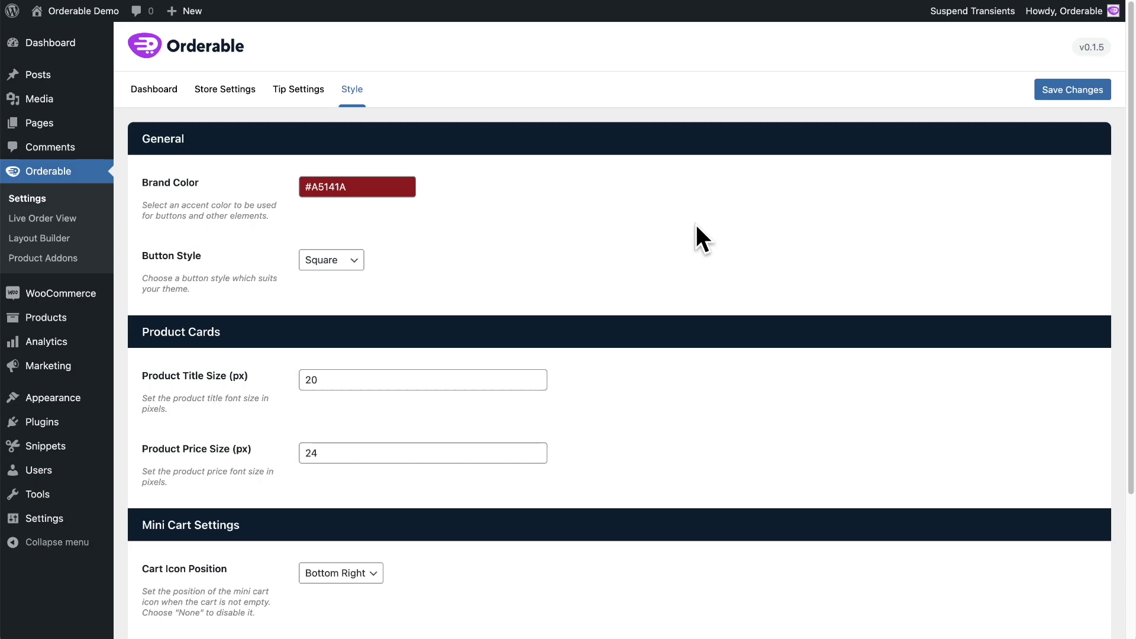
Review the Cart Icon Position choices, keeping Bottom Right
{"action": "left_click", "coordinate": [395, 112]}
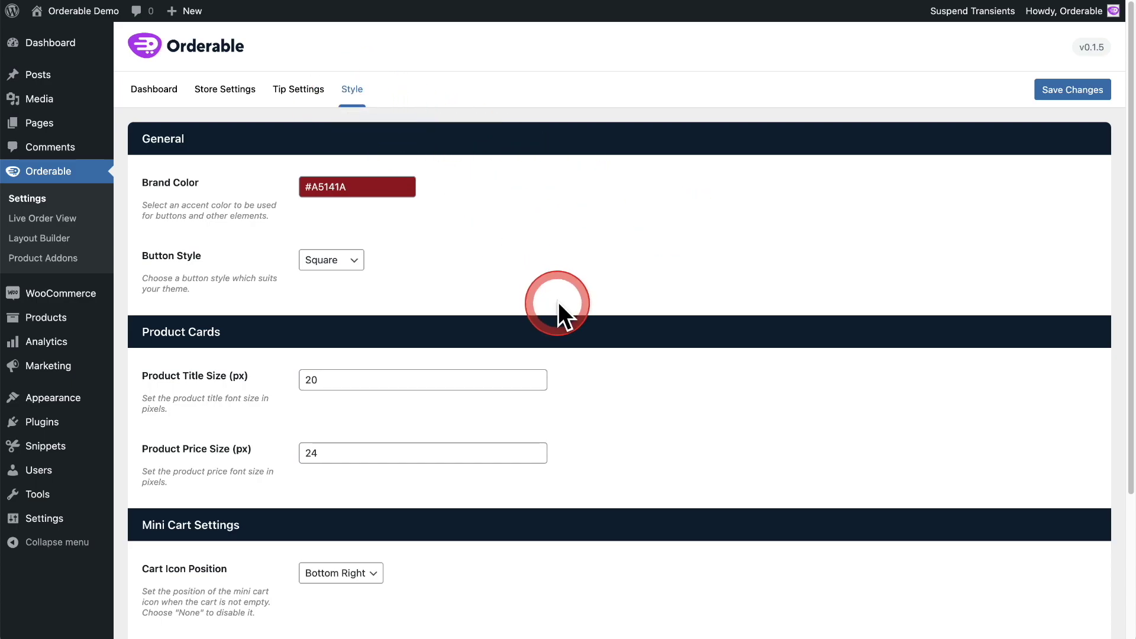
{"action": "scroll", "coordinate": [566, 304], "scroll_direction": "down", "scroll_amount": 5}
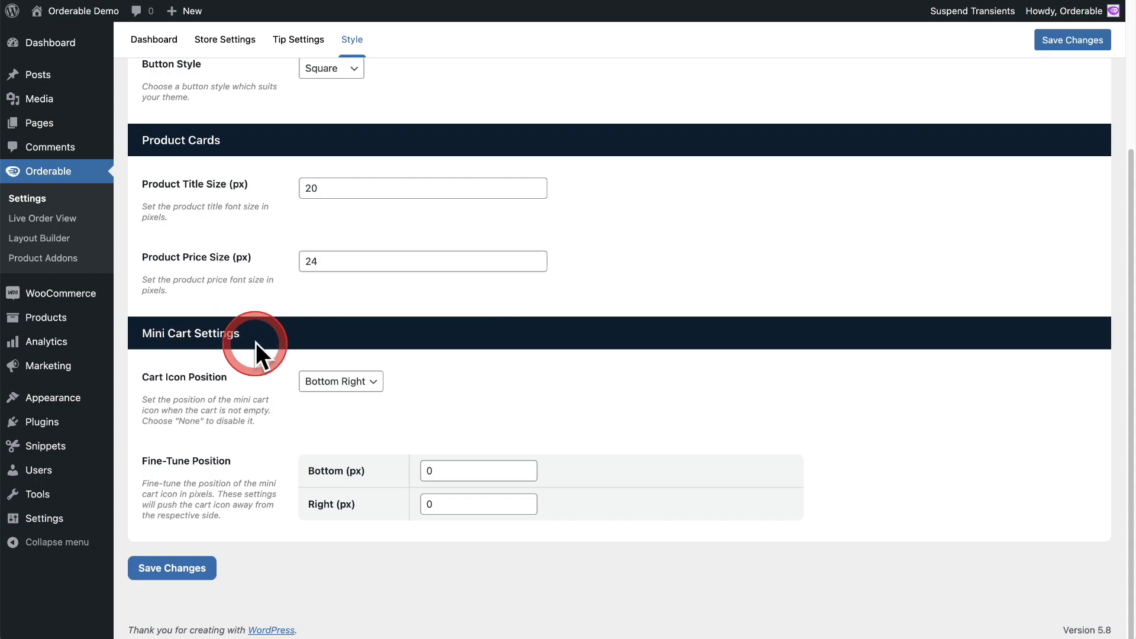
{"action": "left_click", "coordinate": [355, 381]}
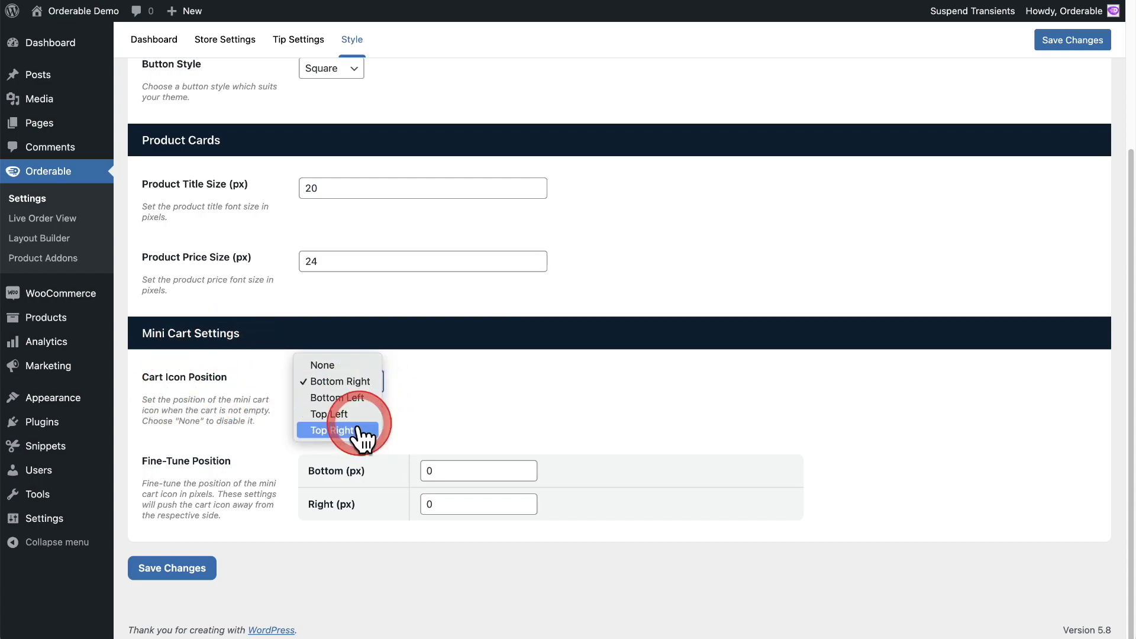
{"action": "left_click", "coordinate": [408, 428]}
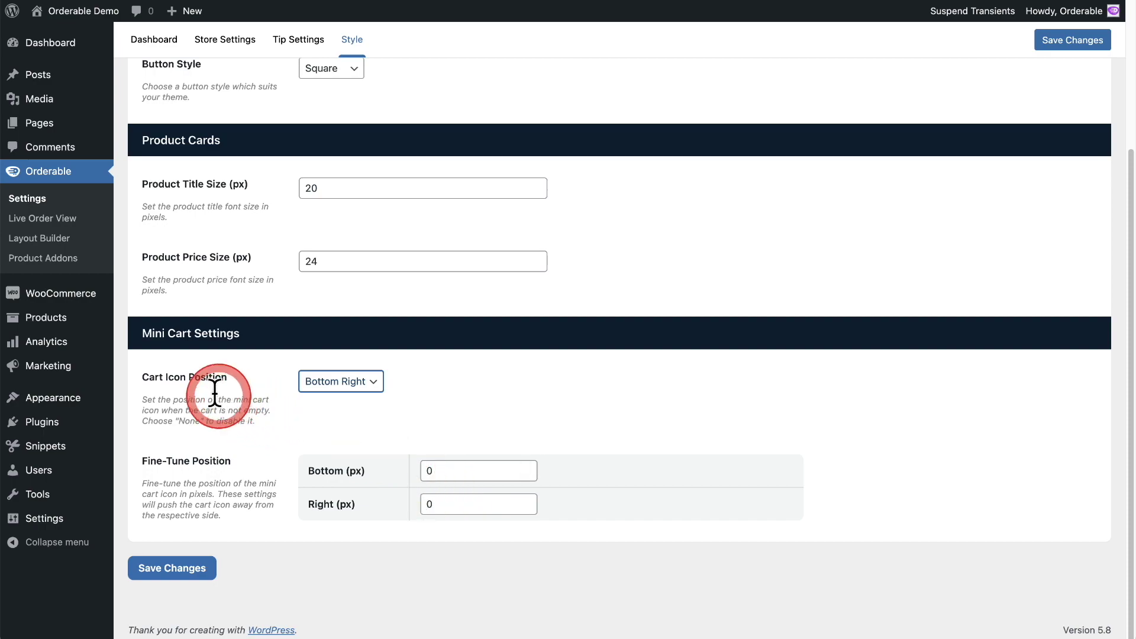
Set Fine-Tune Bottom to 400 px and save the settings
{"action": "left_click", "coordinate": [350, 406]}
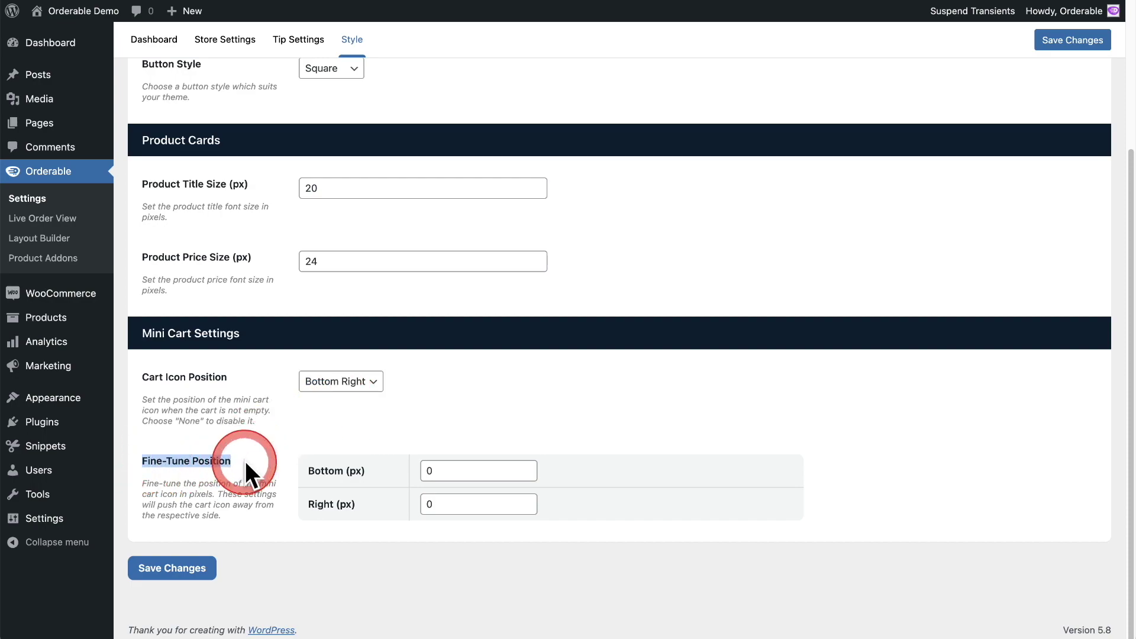
{"action": "left_click", "coordinate": [433, 470]}
{"action": "type", "text": "4000"}
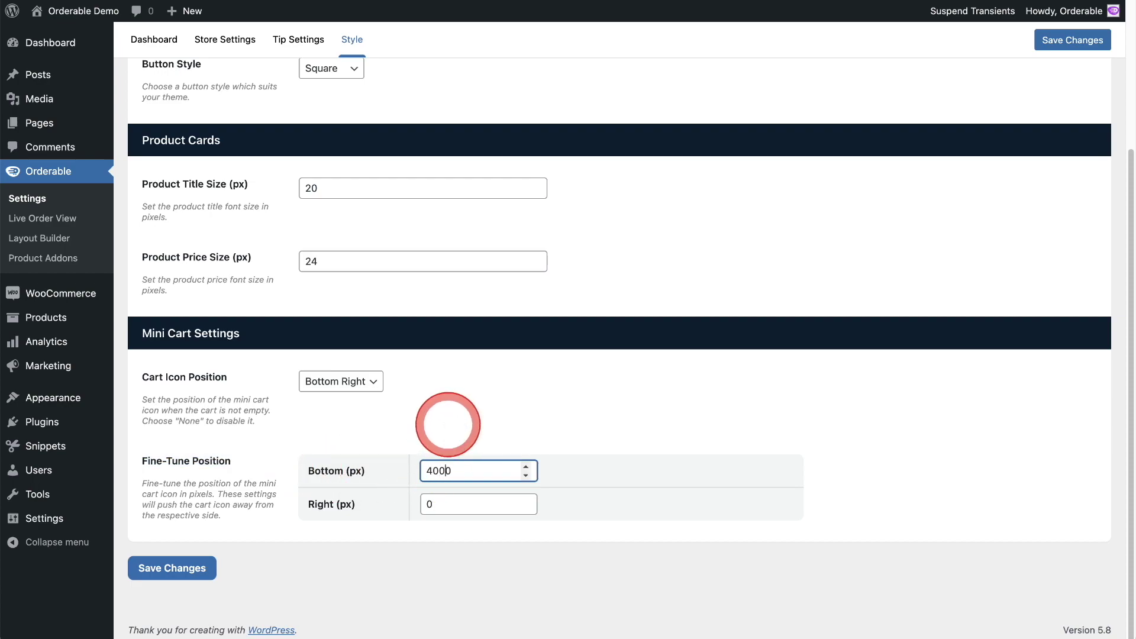
{"action": "key", "text": "Delete"}
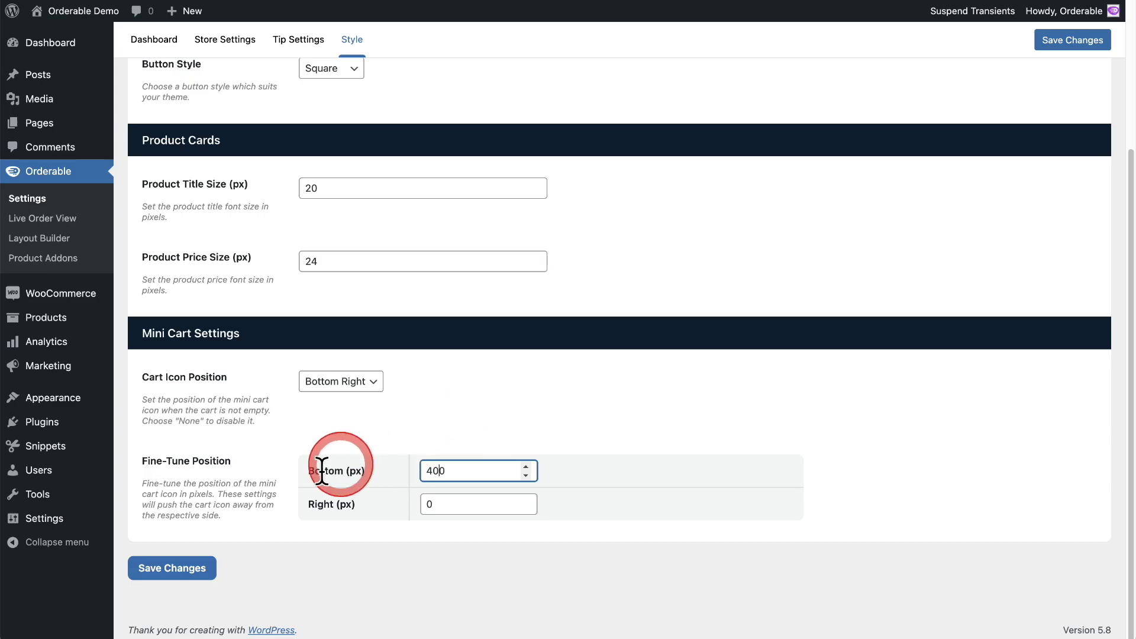
{"action": "left_click", "coordinate": [185, 568]}
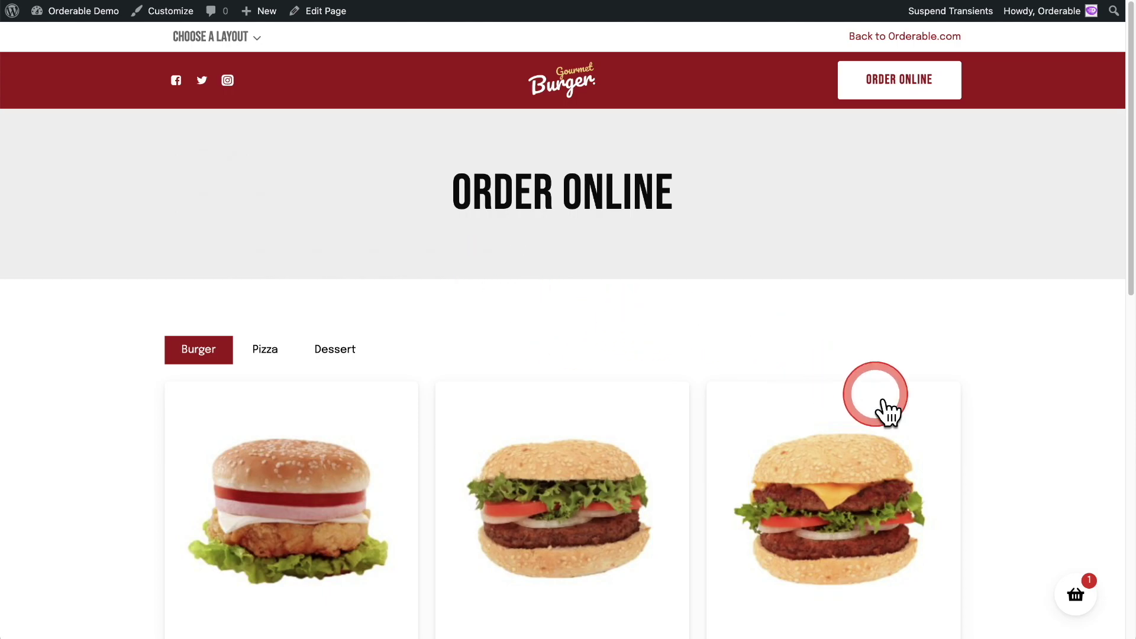
Empty the cart, then add Burger & Pasta to it again
{"action": "left_click", "coordinate": [1073, 591]}
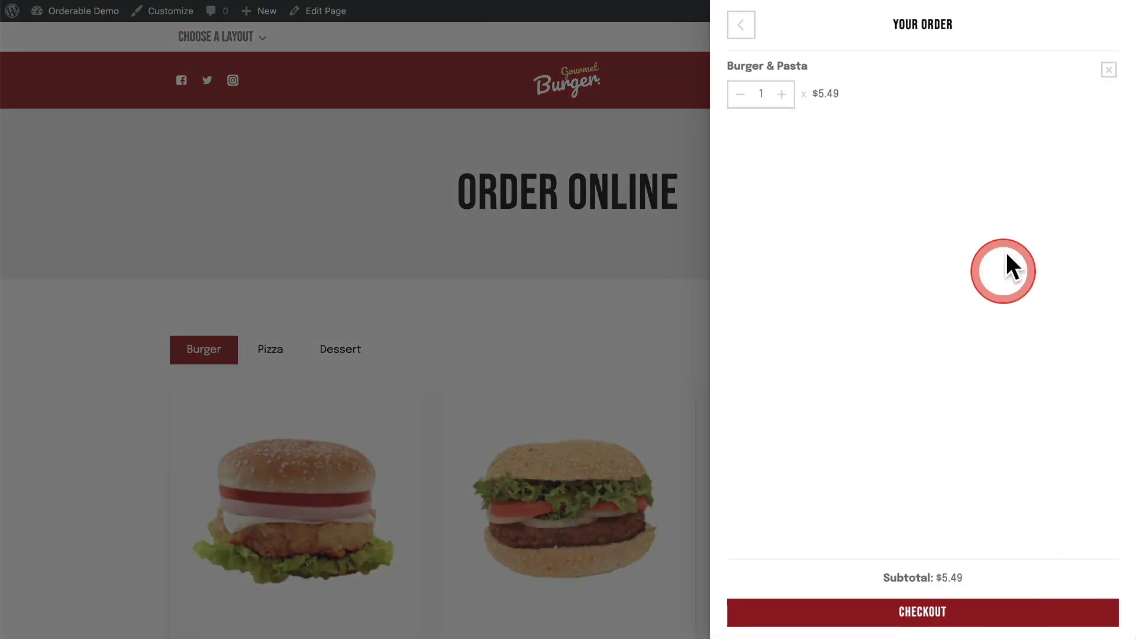
{"action": "left_click", "coordinate": [1108, 70]}
{"action": "left_click", "coordinate": [551, 221]}
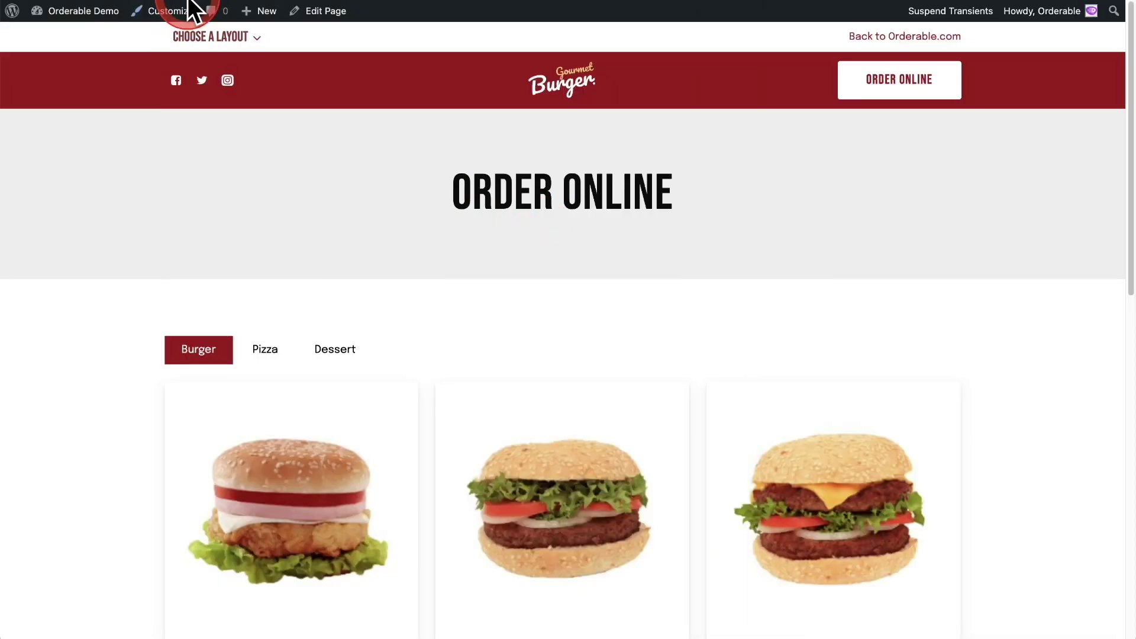
{"action": "left_click", "coordinate": [251, 199]}
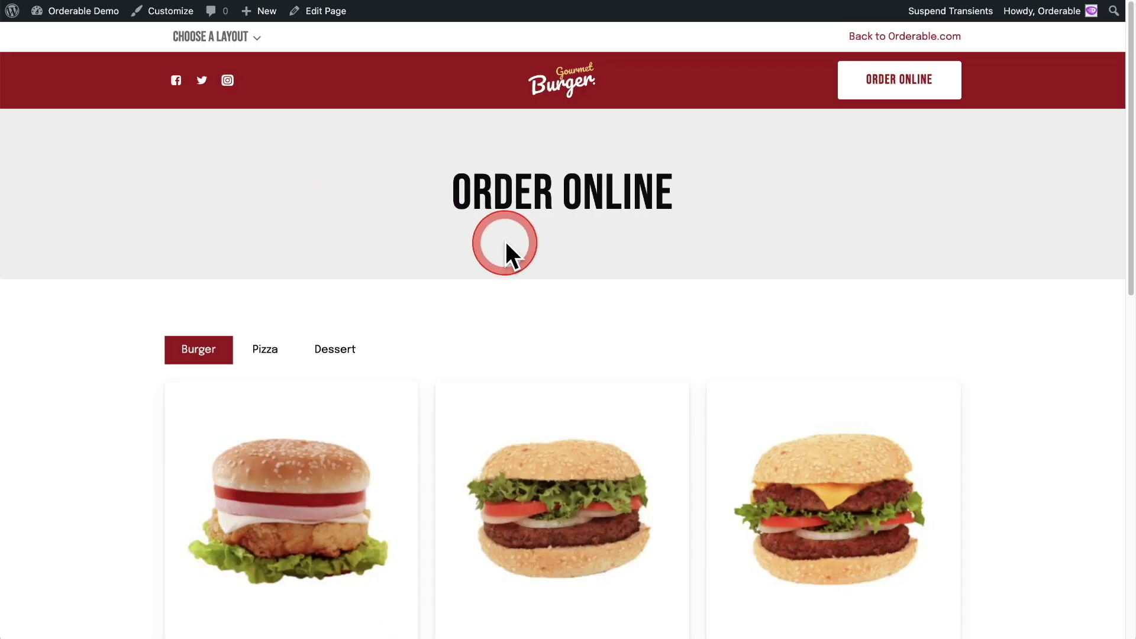
{"action": "scroll", "coordinate": [505, 254], "scroll_direction": "down", "scroll_amount": 4}
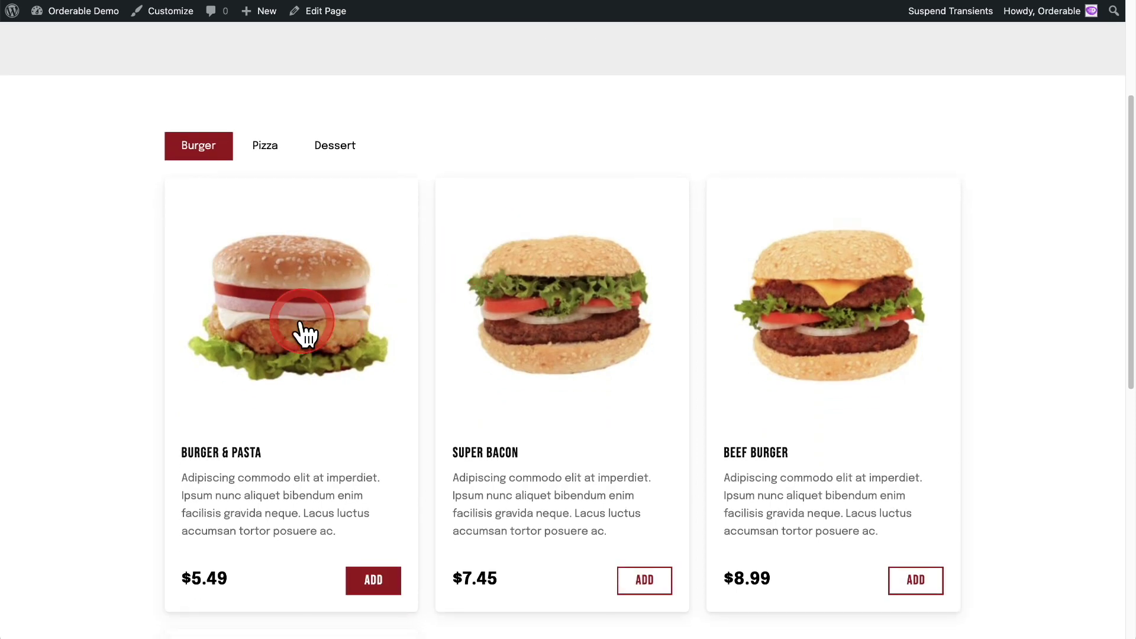
{"action": "left_click", "coordinate": [303, 328]}
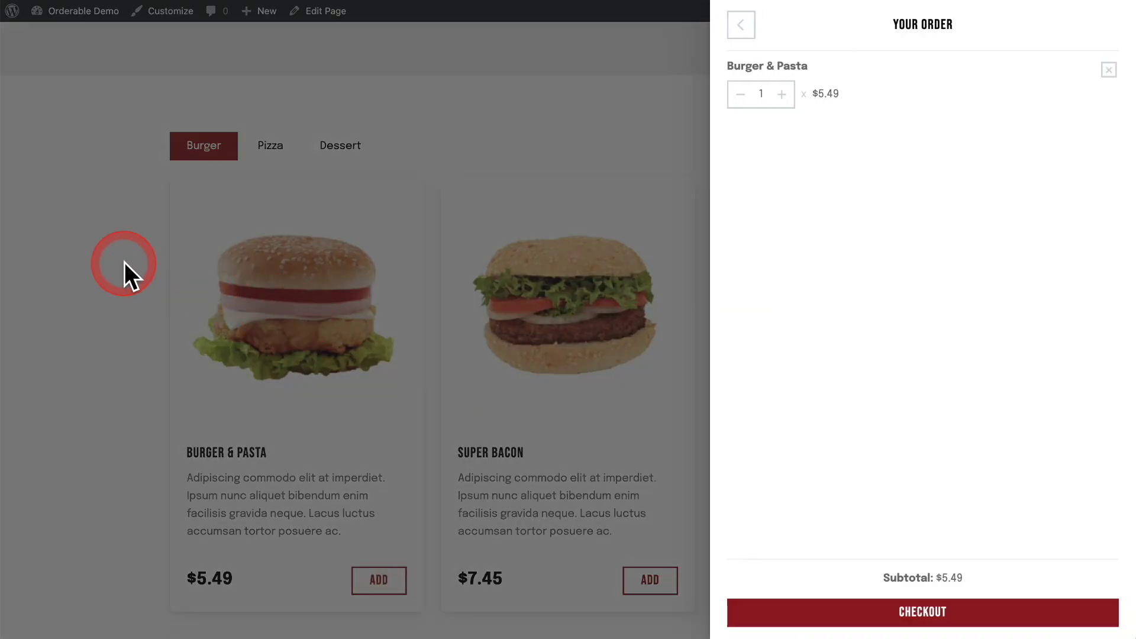
{"action": "left_click", "coordinate": [125, 261]}
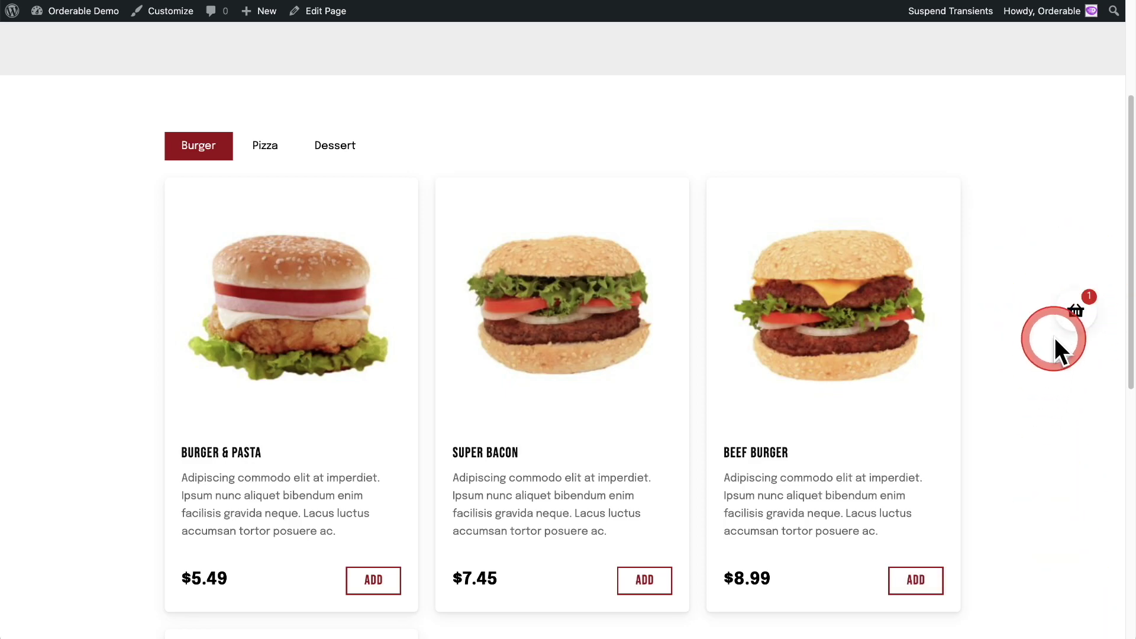
Reopen the cart from the raised floating icon, remove Burger & Pasta, and return to admin
{"action": "scroll", "coordinate": [986, 366], "scroll_direction": "up", "scroll_amount": 4}
{"action": "scroll", "coordinate": [987, 367], "scroll_direction": "down", "scroll_amount": 3}
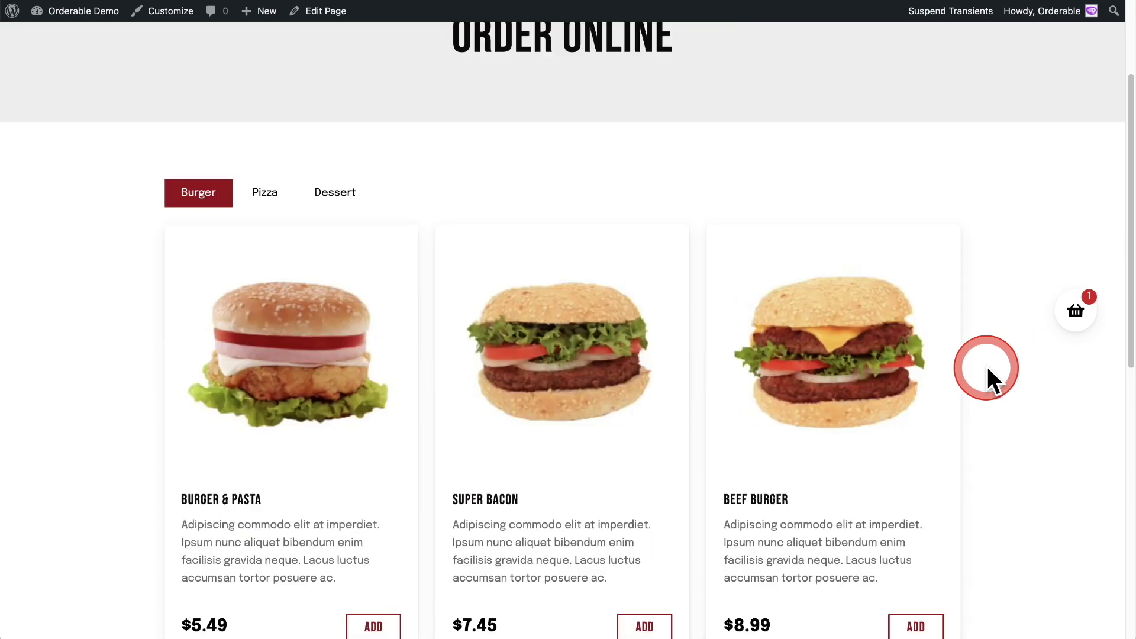
{"action": "scroll", "coordinate": [986, 366], "scroll_direction": "down", "scroll_amount": 5}
{"action": "scroll", "coordinate": [987, 367], "scroll_direction": "up", "scroll_amount": 7}
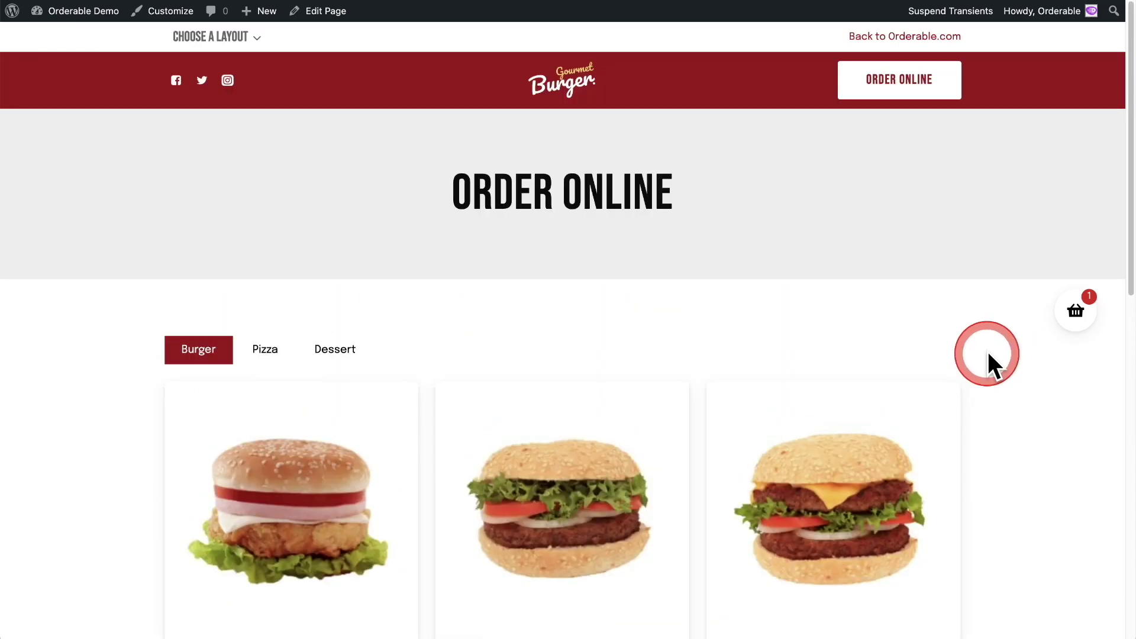
{"action": "left_click", "coordinate": [1076, 317]}
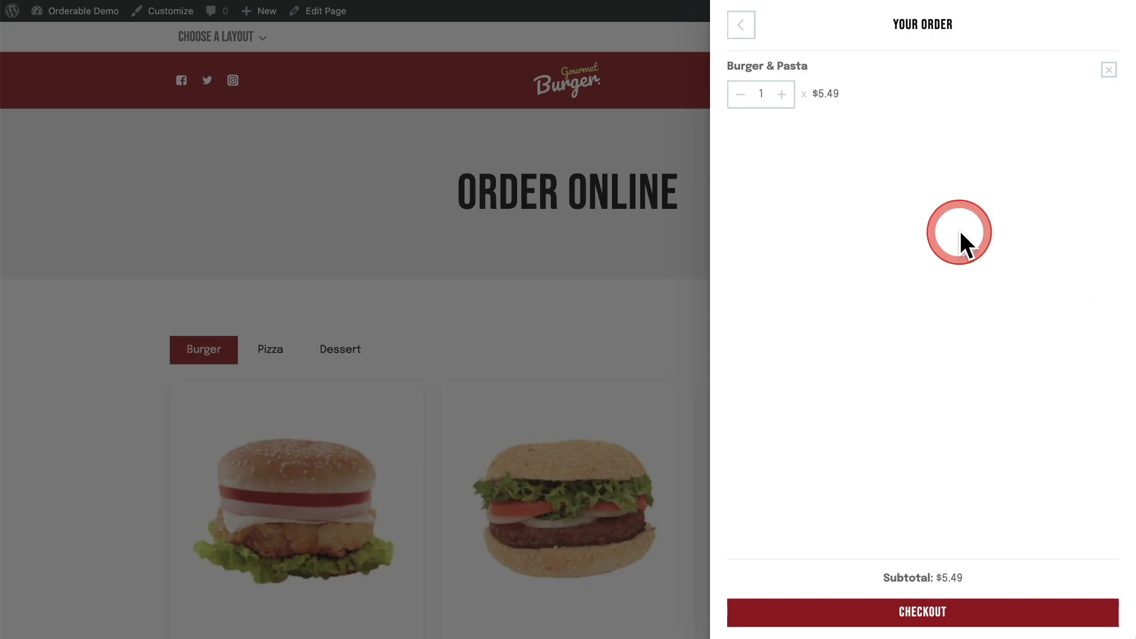
{"action": "left_click", "coordinate": [1095, 71]}
{"action": "left_click", "coordinate": [483, 257]}
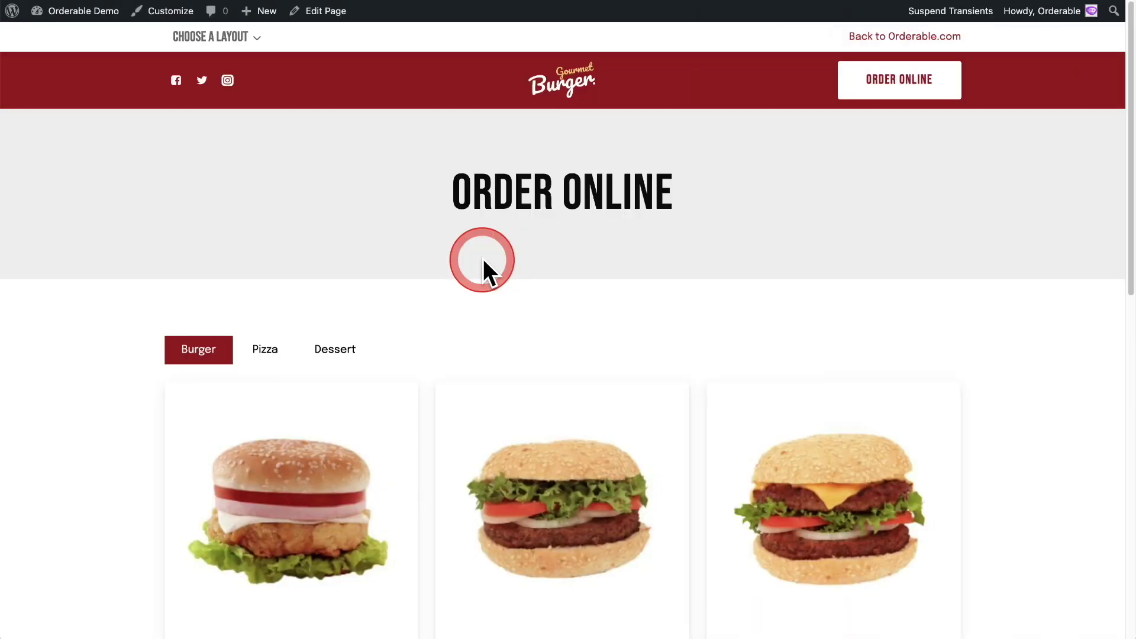
{"action": "left_click", "coordinate": [953, 36]}
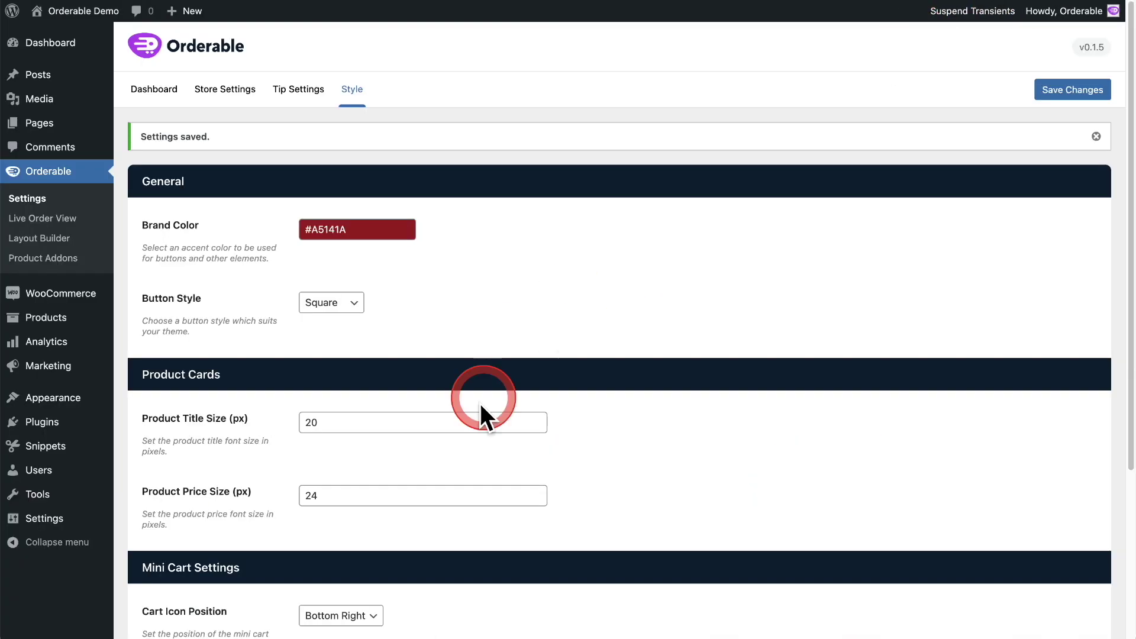
Change Fine-Tune Bottom from 400 to 0 px, keep Bottom Right, and save
{"action": "scroll", "coordinate": [473, 414], "scroll_direction": "down", "scroll_amount": 4}
{"action": "left_click_drag", "start_coordinate": [456, 479], "coordinate": [413, 470]}
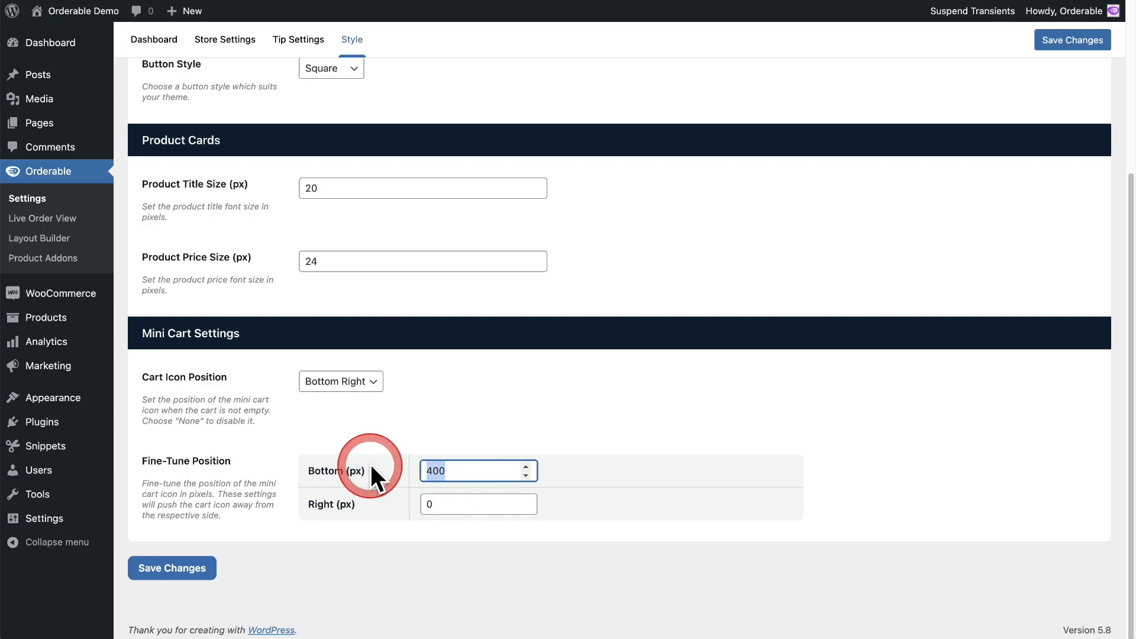
{"action": "type", "text": "0"}
{"action": "left_click", "coordinate": [353, 438]}
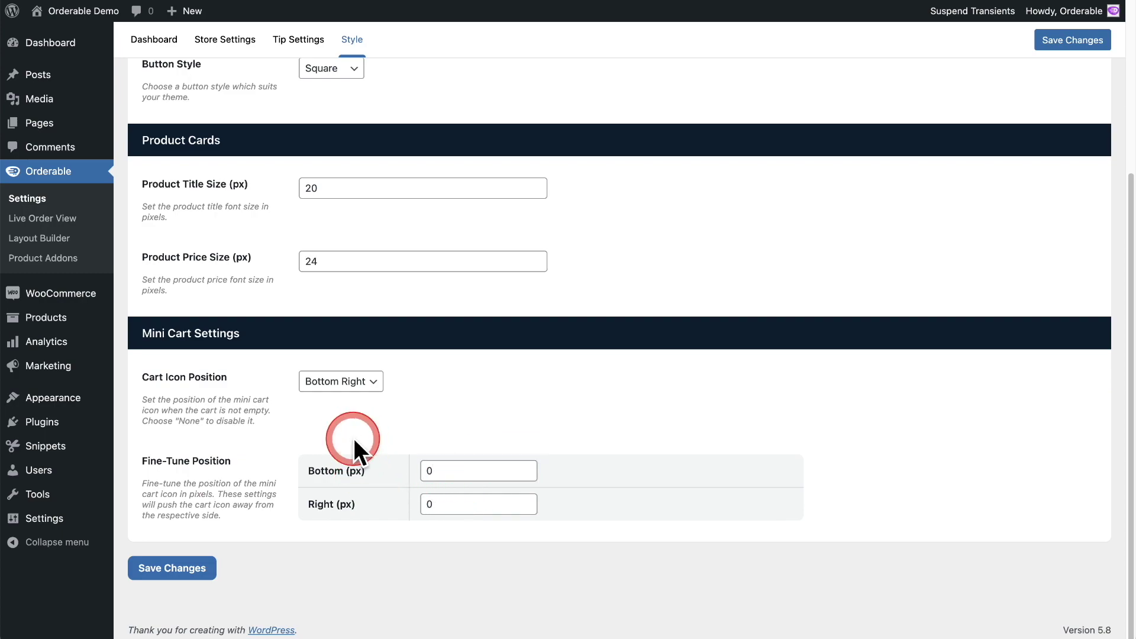
{"action": "left_click", "coordinate": [362, 383]}
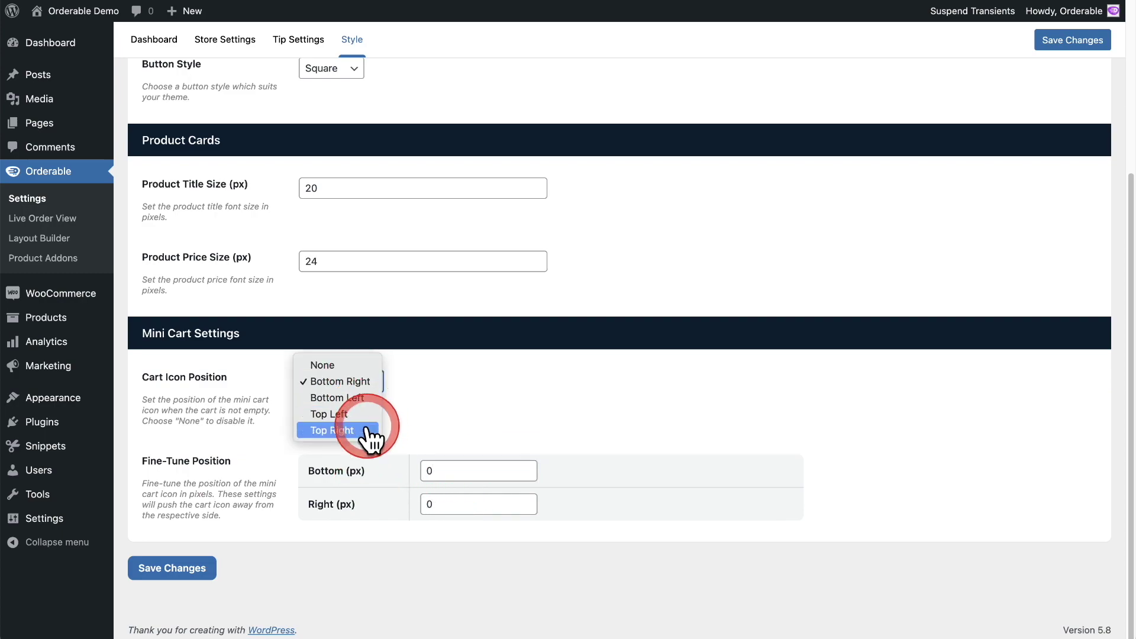
{"action": "left_click", "coordinate": [416, 403]}
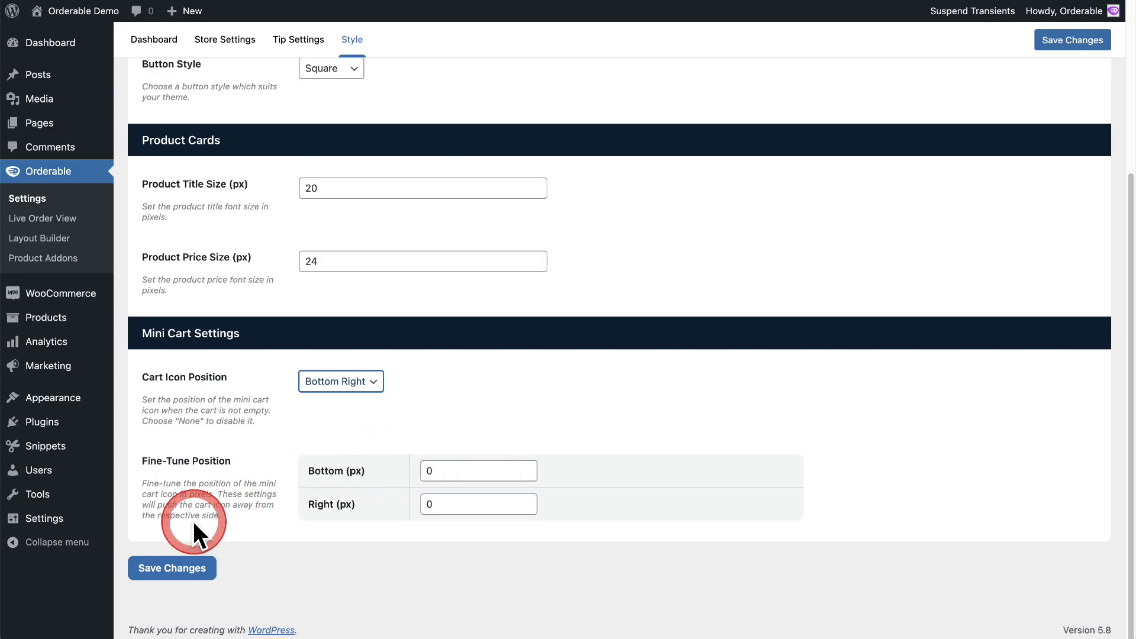
{"action": "left_click", "coordinate": [185, 569]}
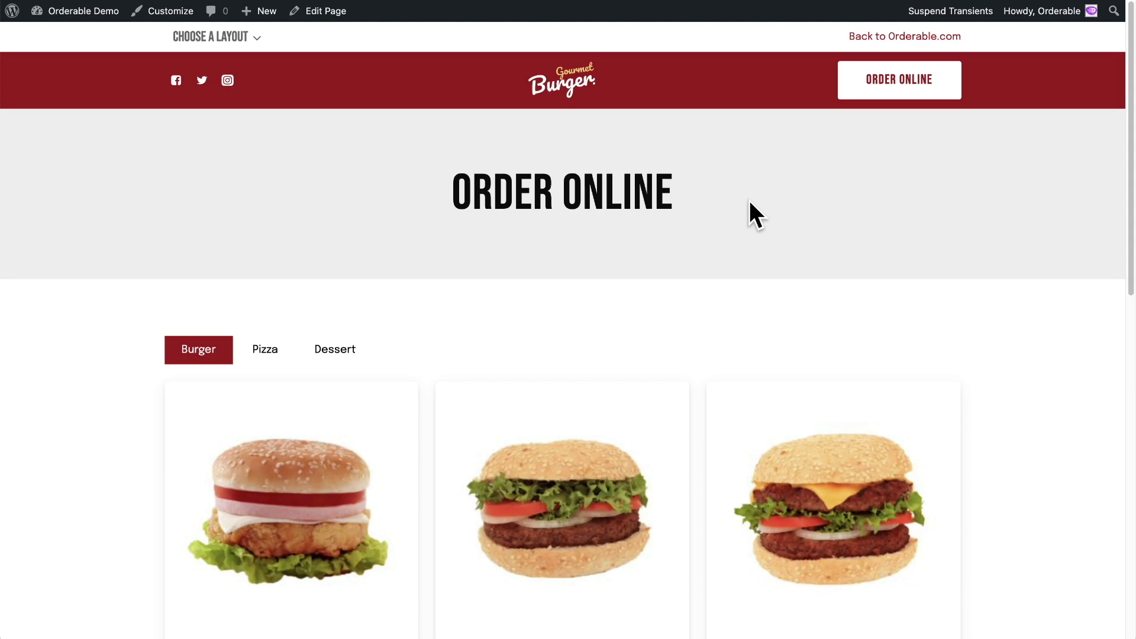
{"action": "scroll", "coordinate": [749, 200], "scroll_direction": "down", "scroll_amount": 4}
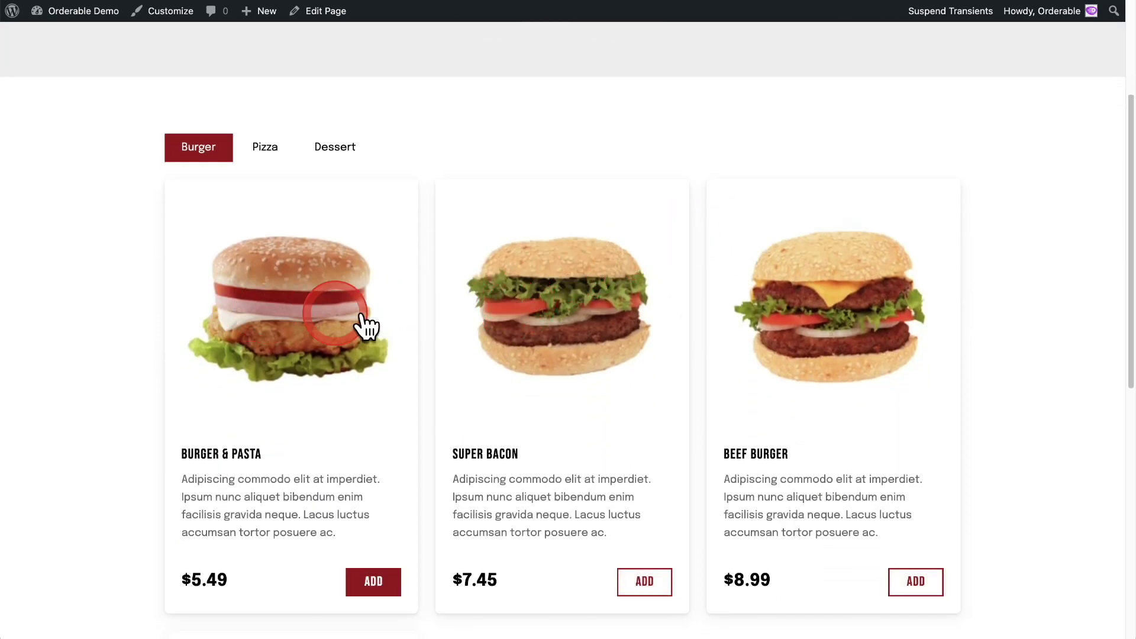
Add Super Bacon and raise its quantity to 3 for a $22.35 subtotal
{"action": "left_click", "coordinate": [500, 306]}
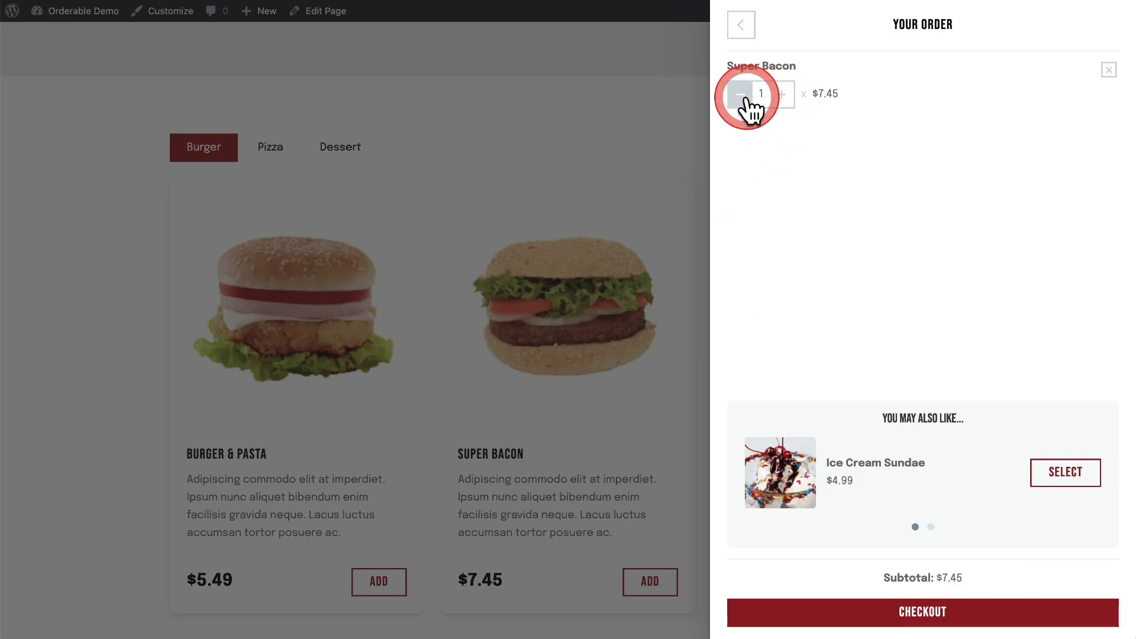
{"action": "left_click", "coordinate": [782, 94]}
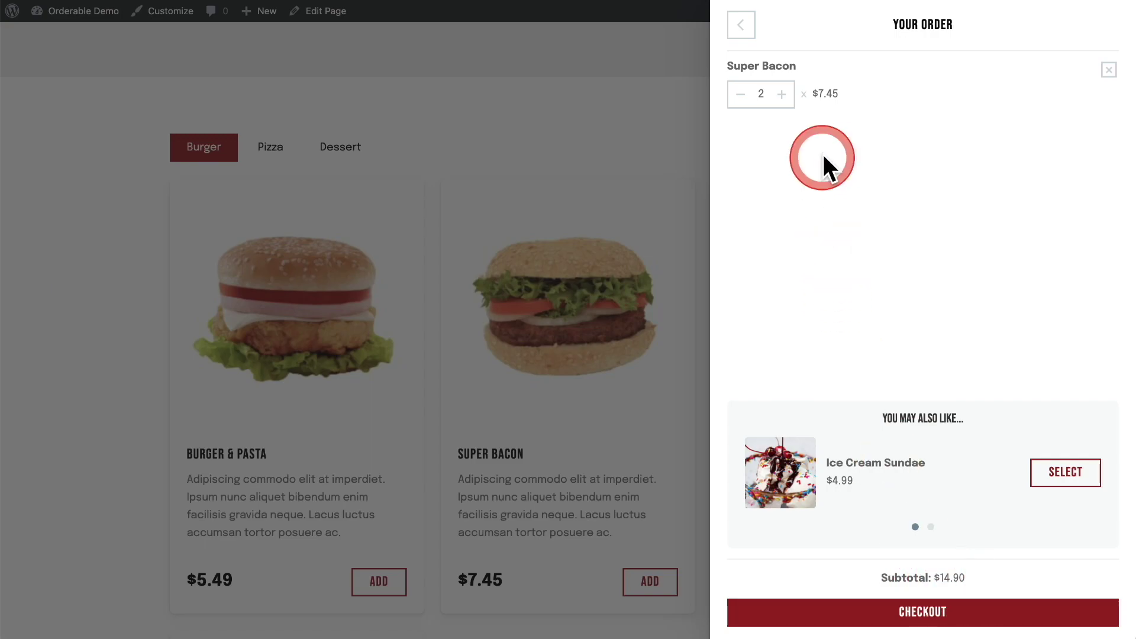
{"action": "left_click", "coordinate": [782, 95]}
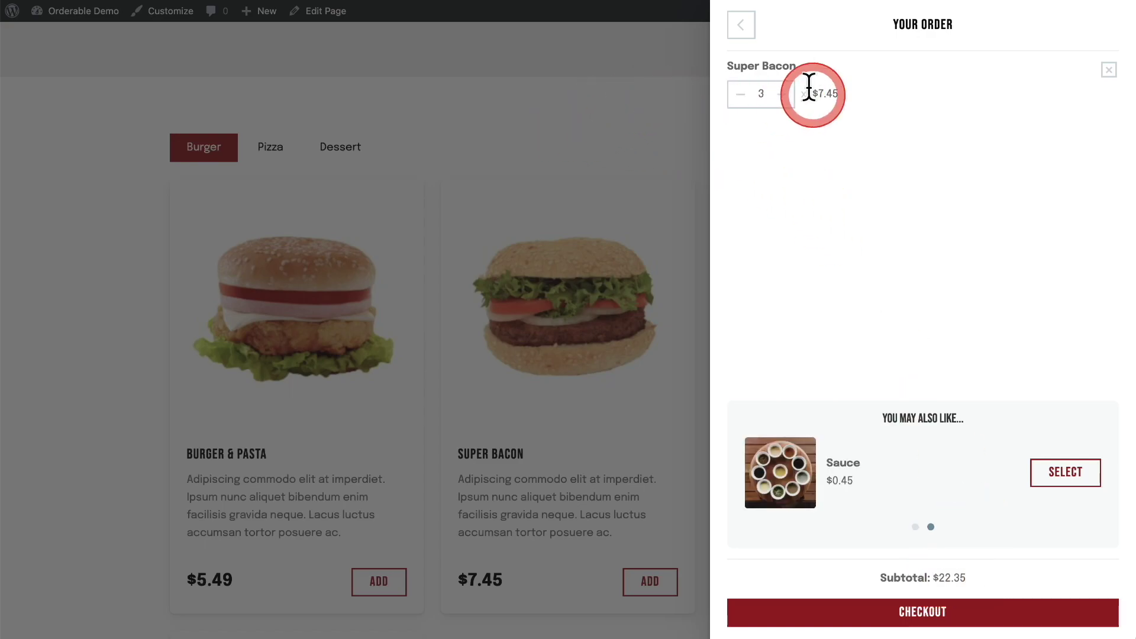
{"action": "left_click", "coordinate": [627, 135]}
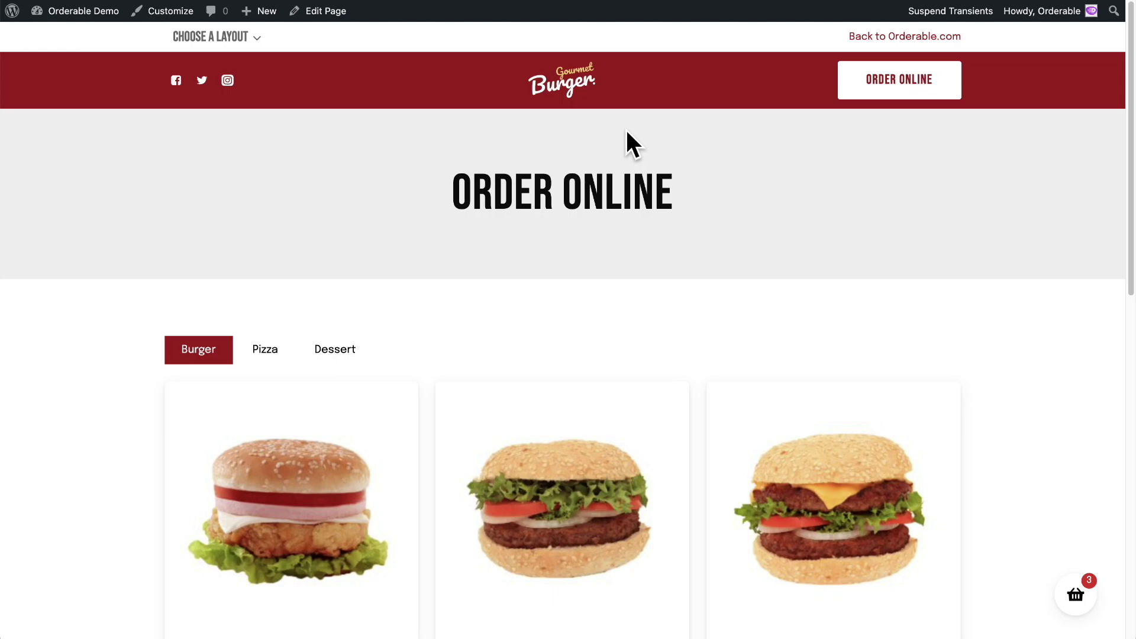
Reopen the cart and check out to view the 15%, 18% and $100 tip buttons
{"action": "left_click", "coordinate": [1077, 598]}
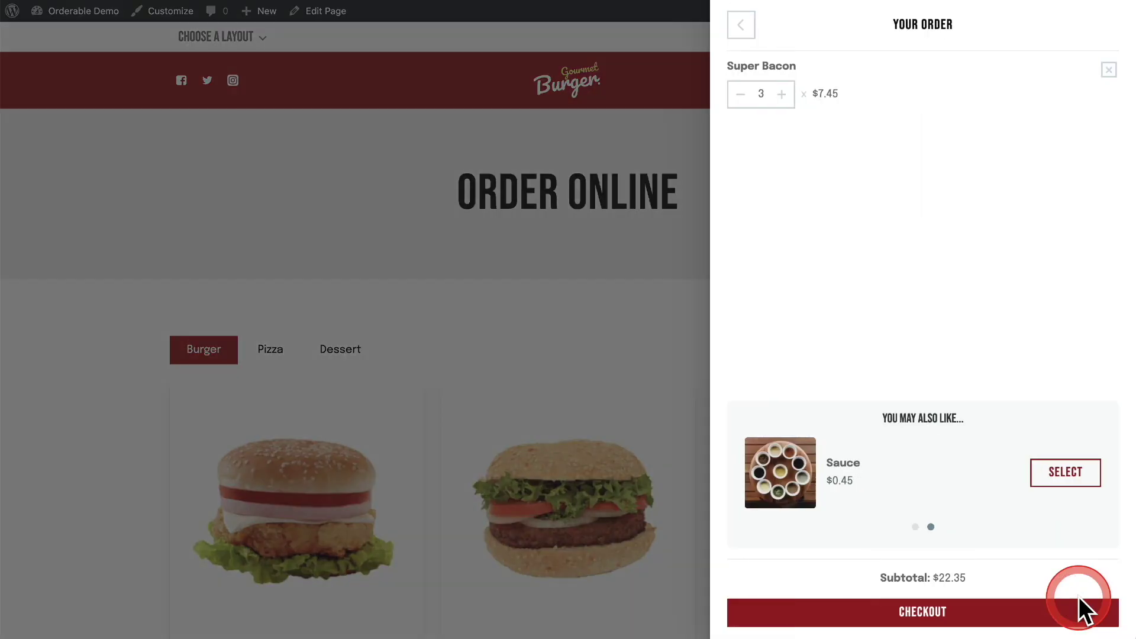
{"action": "left_click", "coordinate": [935, 613]}
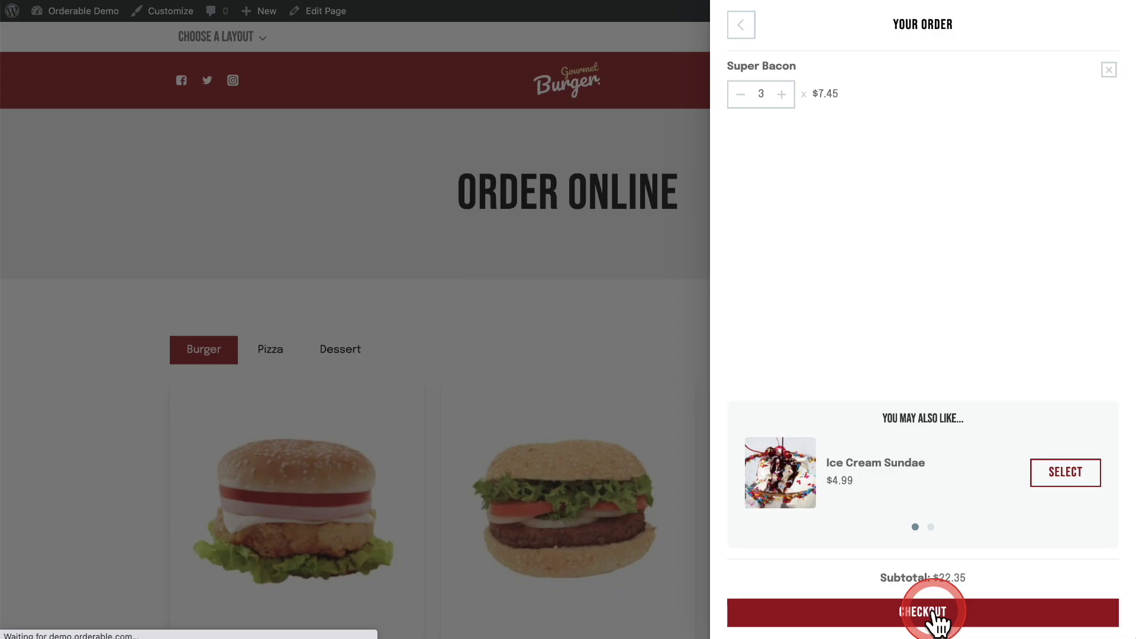
{"action": "scroll", "coordinate": [812, 230], "scroll_direction": "down", "scroll_amount": 1}
{"action": "scroll", "coordinate": [811, 215], "scroll_direction": "down", "scroll_amount": 3}
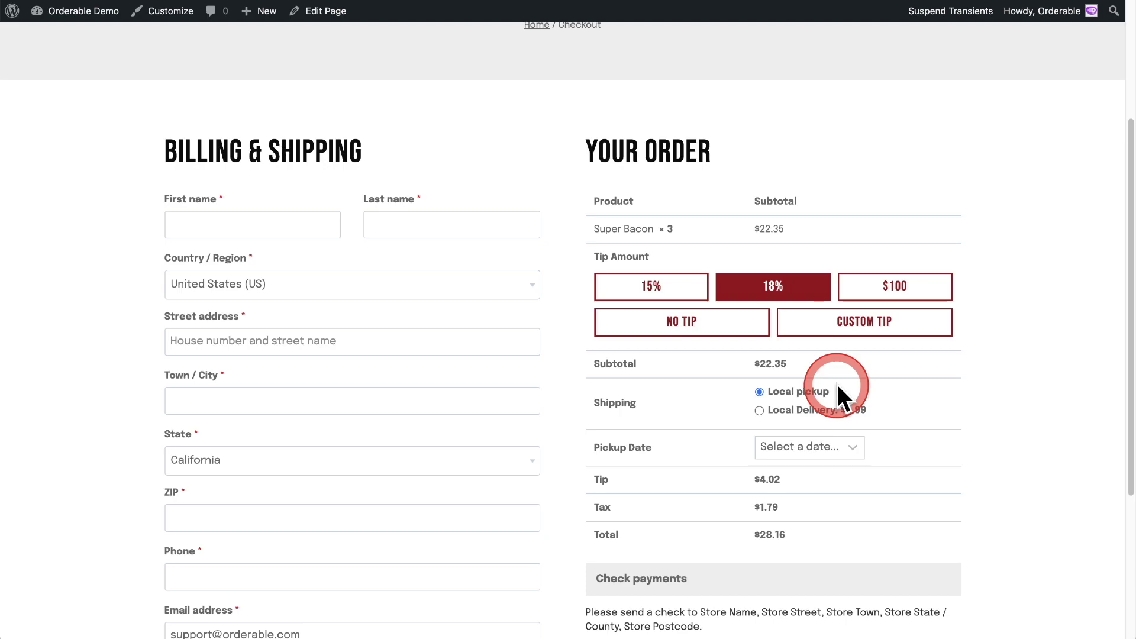
Try the No Tip, 15% and $100 tip presets at checkout and compare the tip amounts
{"action": "left_click", "coordinate": [683, 320]}
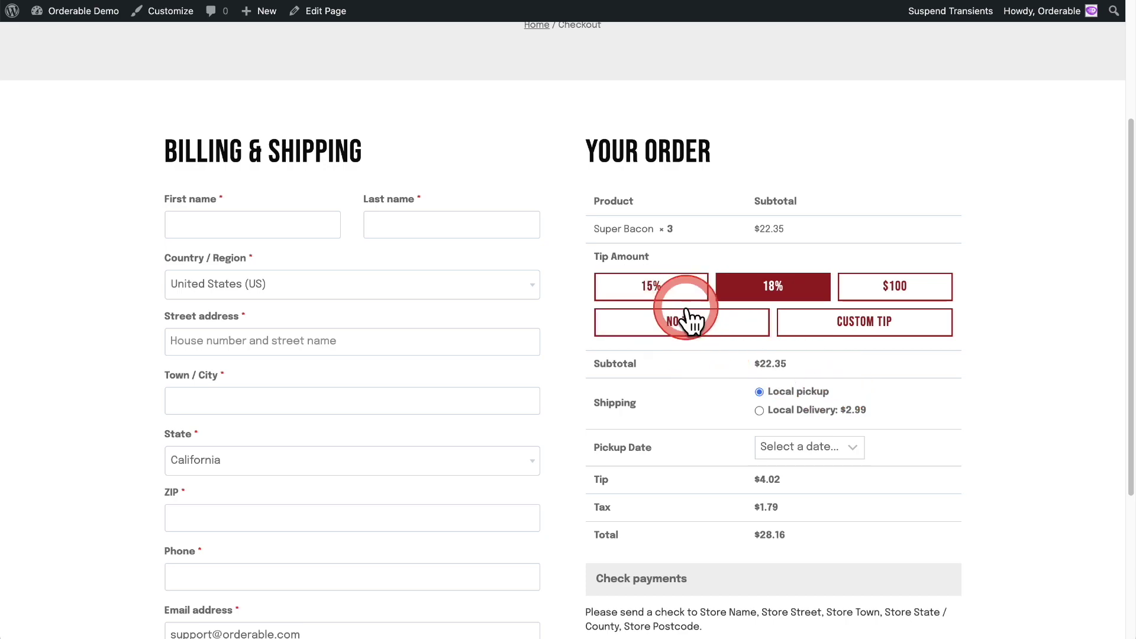
{"action": "left_click", "coordinate": [624, 287]}
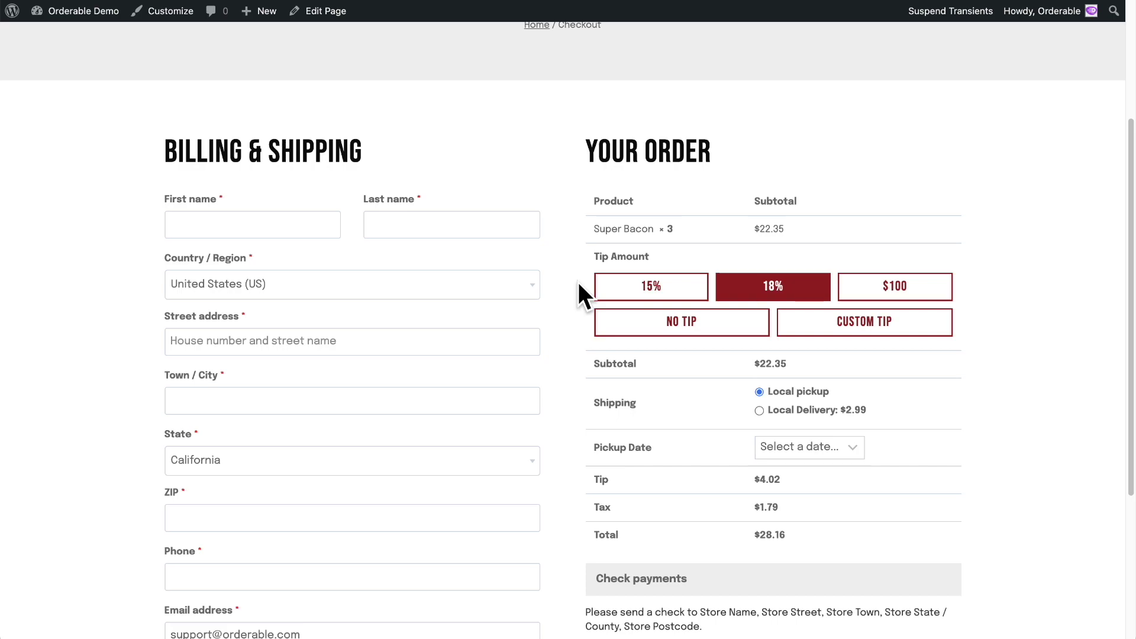
{"action": "left_click", "coordinate": [606, 286]}
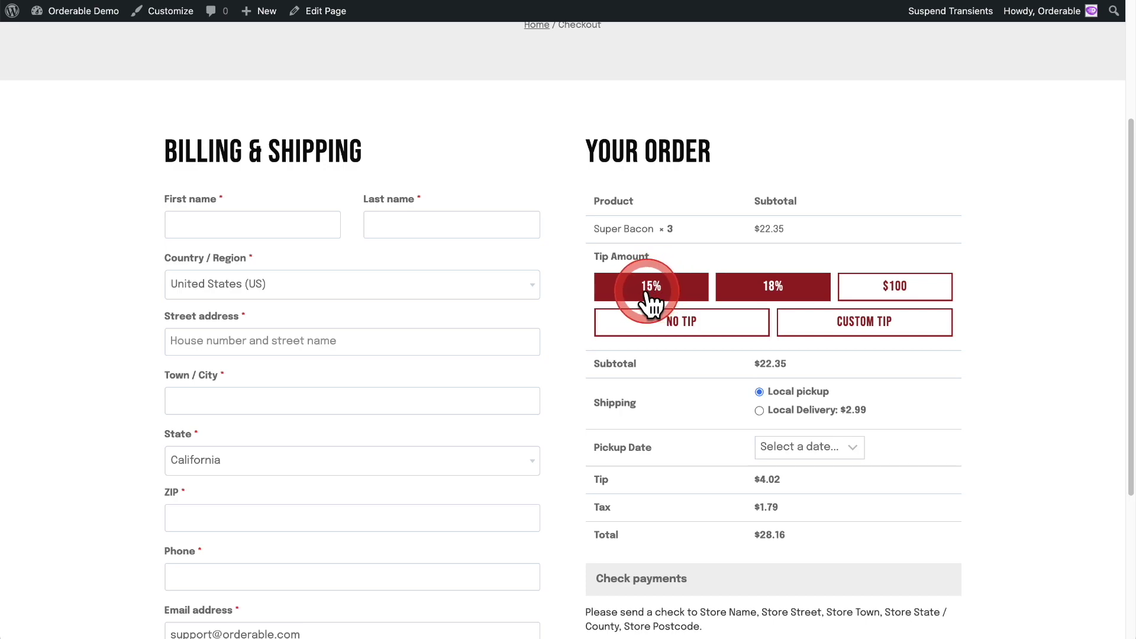
{"action": "left_click", "coordinate": [867, 288]}
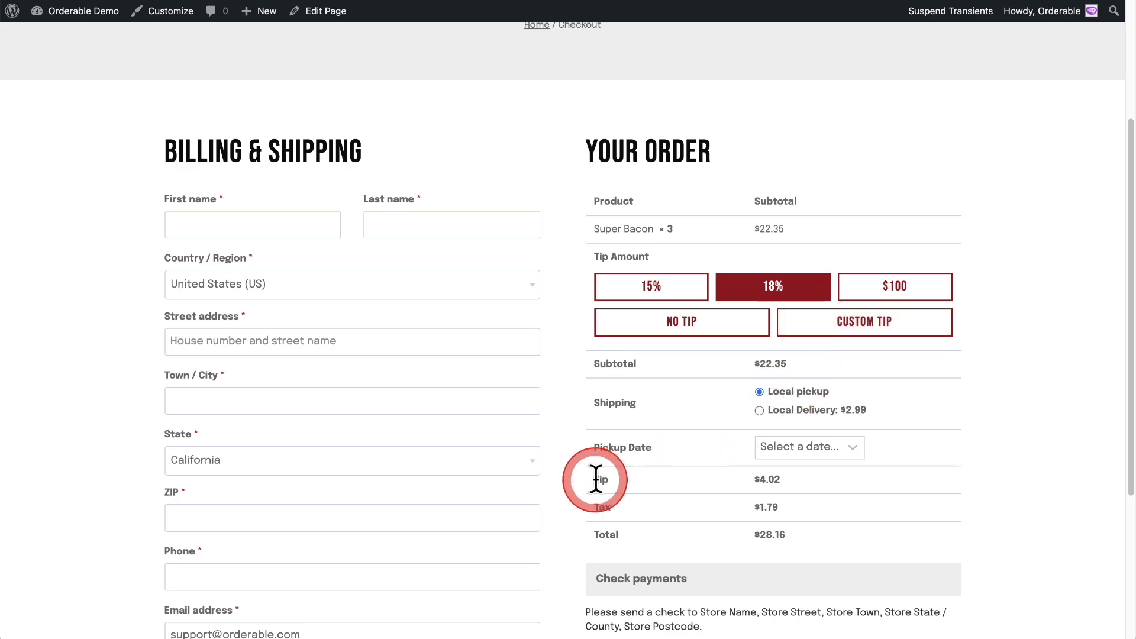
{"action": "left_click_drag", "start_coordinate": [595, 478], "coordinate": [612, 480]}
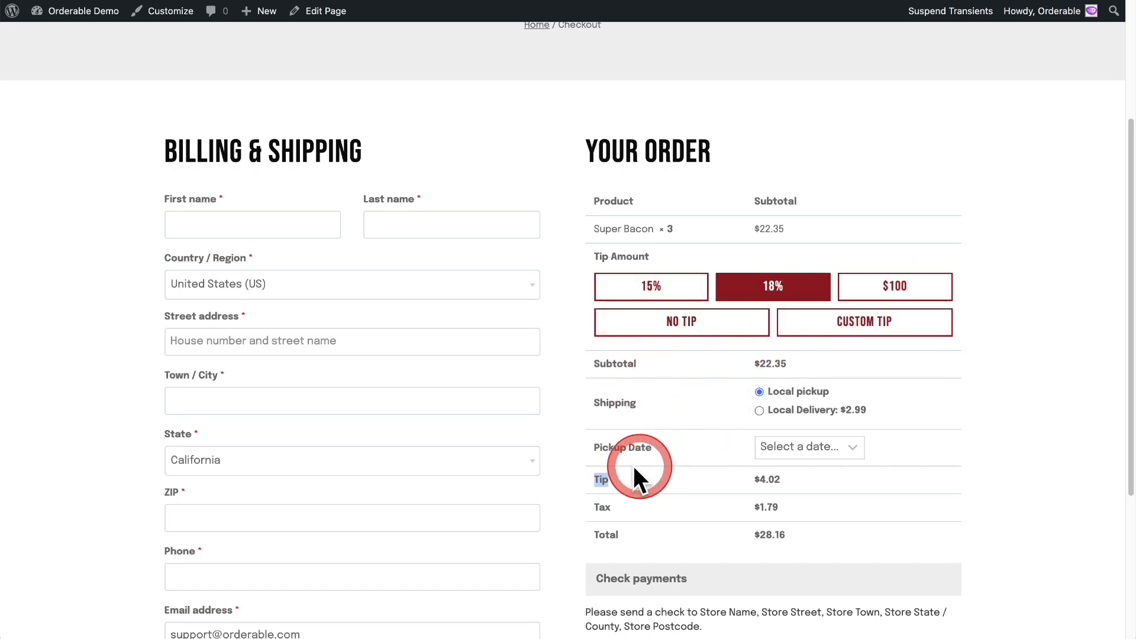
{"action": "left_click_drag", "start_coordinate": [608, 475], "coordinate": [599, 482]}
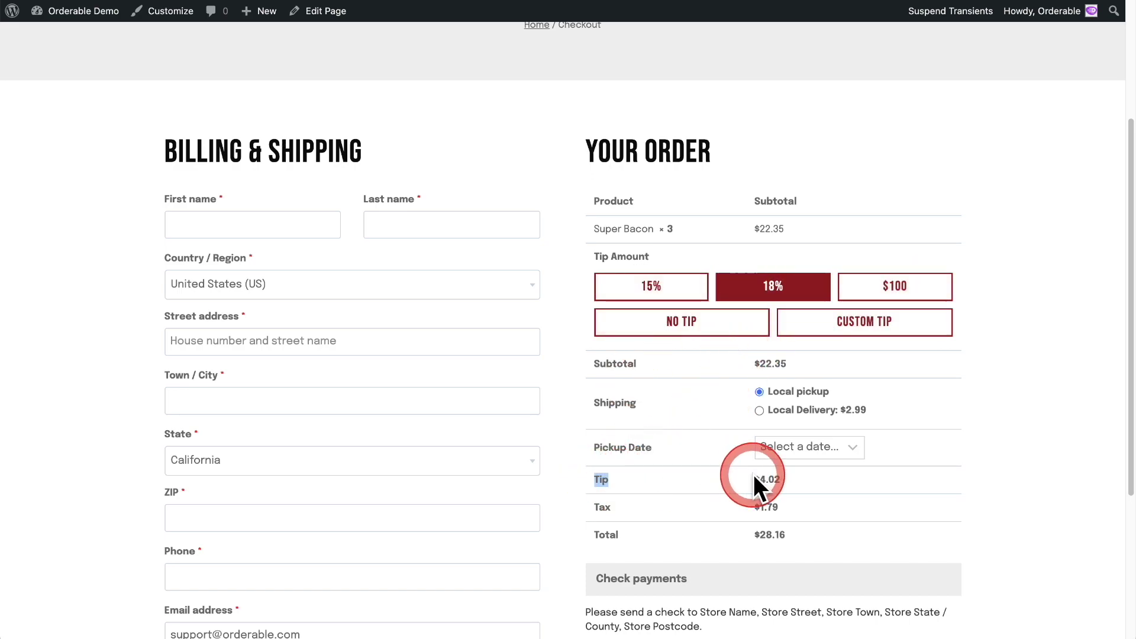
{"action": "left_click_drag", "start_coordinate": [761, 478], "coordinate": [793, 480]}
{"action": "left_click", "coordinate": [897, 290]}
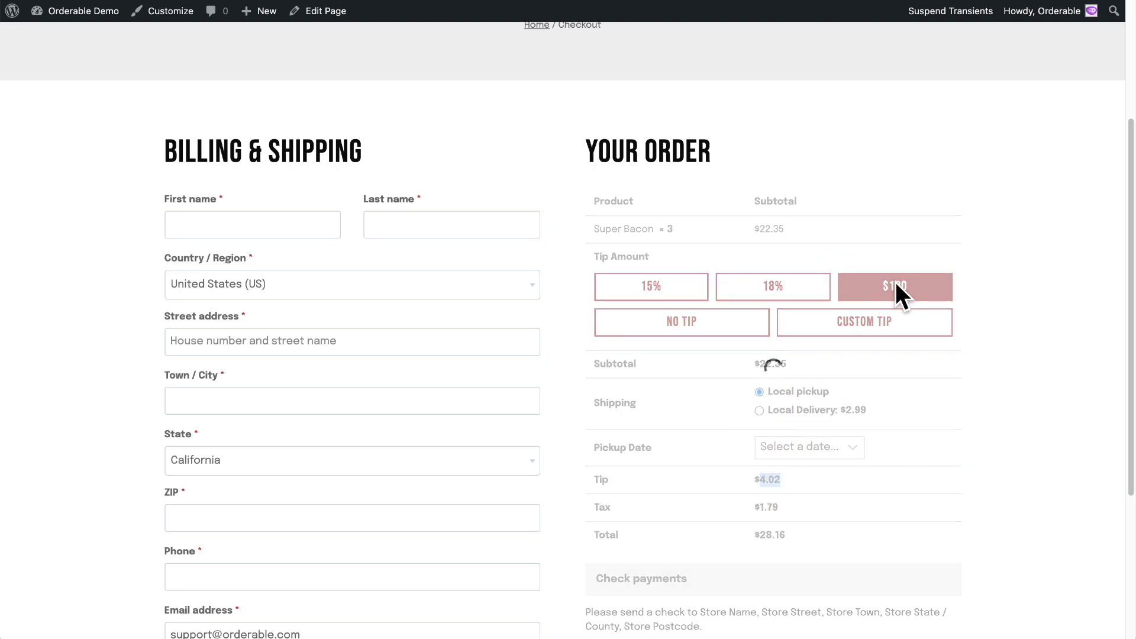
{"action": "left_click_drag", "start_coordinate": [778, 472], "coordinate": [889, 473]}
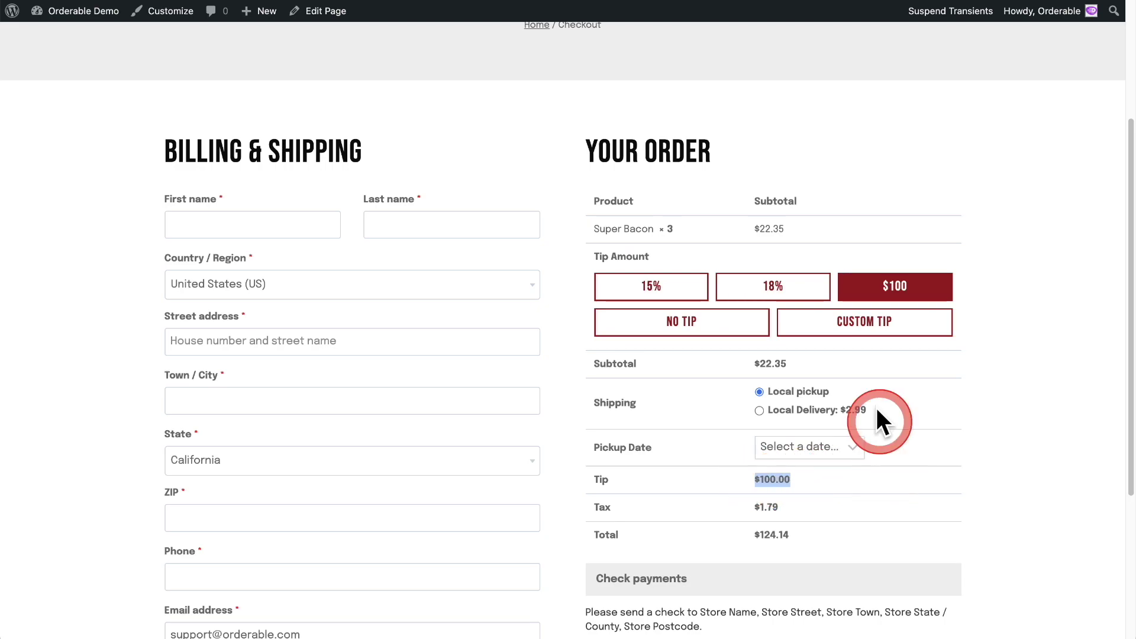
Replace the prefilled 100 with a custom $55 tip, bringing the total to $79.14
{"action": "left_click", "coordinate": [847, 328]}
{"action": "left_click", "coordinate": [724, 353]}
{"action": "left_click_drag", "start_coordinate": [724, 353], "coordinate": [583, 352]}
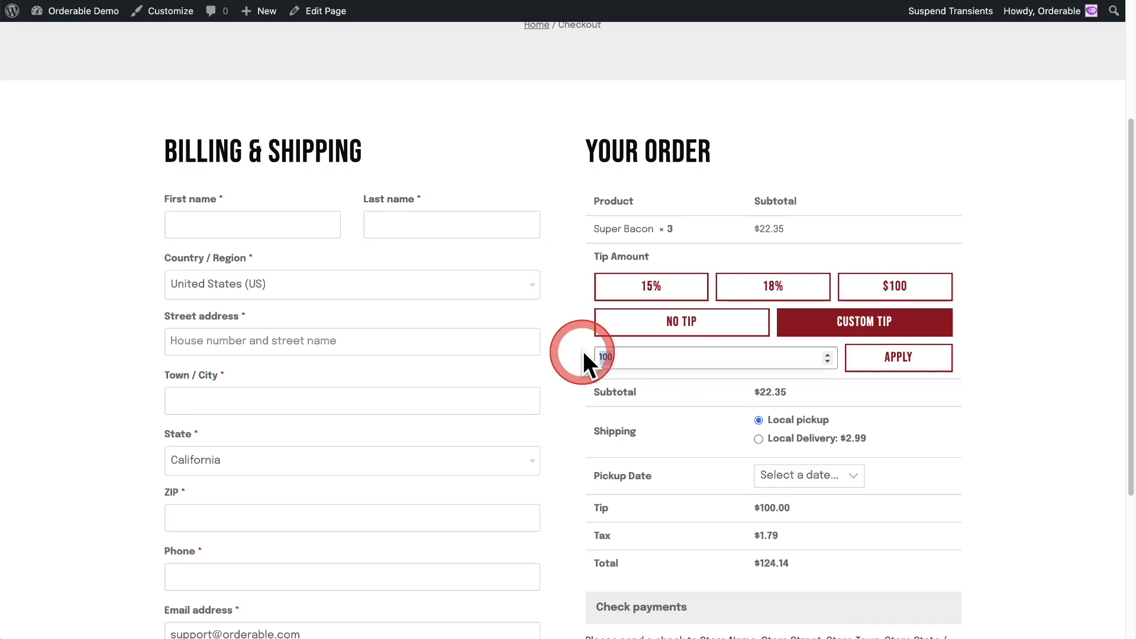
{"action": "type", "text": "55"}
{"action": "left_click", "coordinate": [882, 362]}
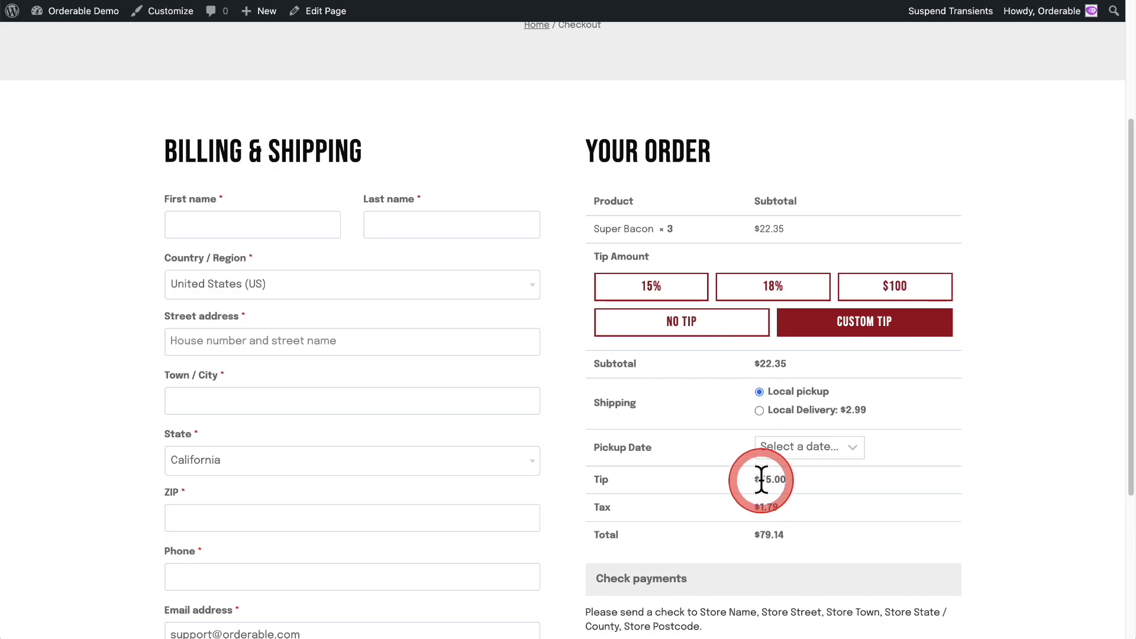
{"action": "left_click_drag", "start_coordinate": [761, 480], "coordinate": [799, 482]}
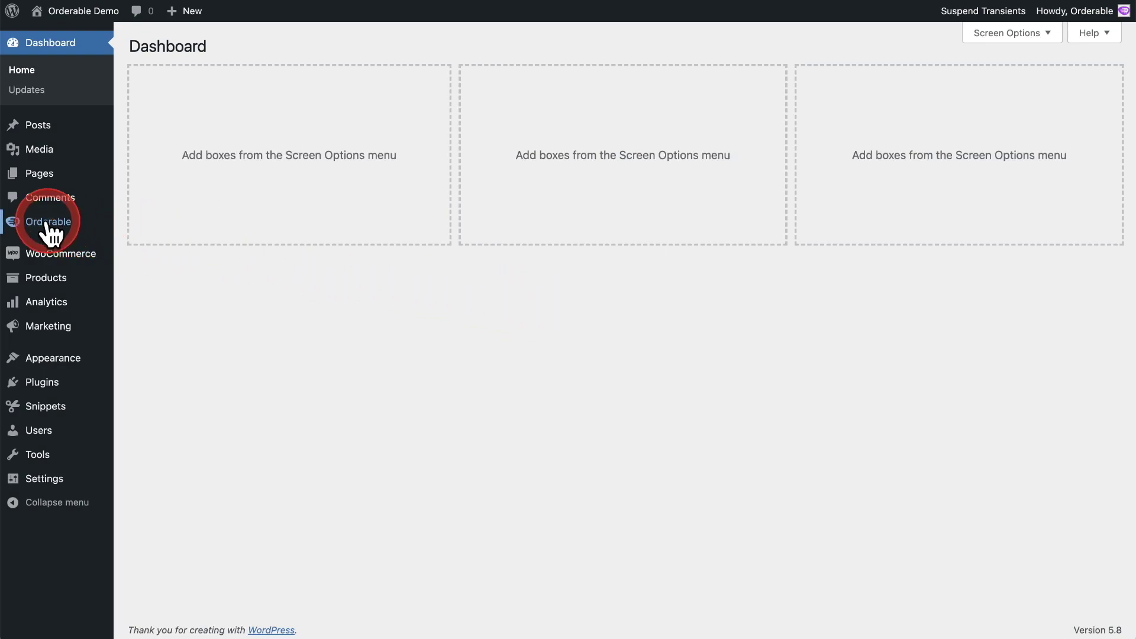
Open Orderable's Tip Settings tab and check the 15% tip's Type, keeping it as Percentage
{"action": "mouse_move", "coordinate": [68, 228]}
{"action": "left_click", "coordinate": [134, 230]}
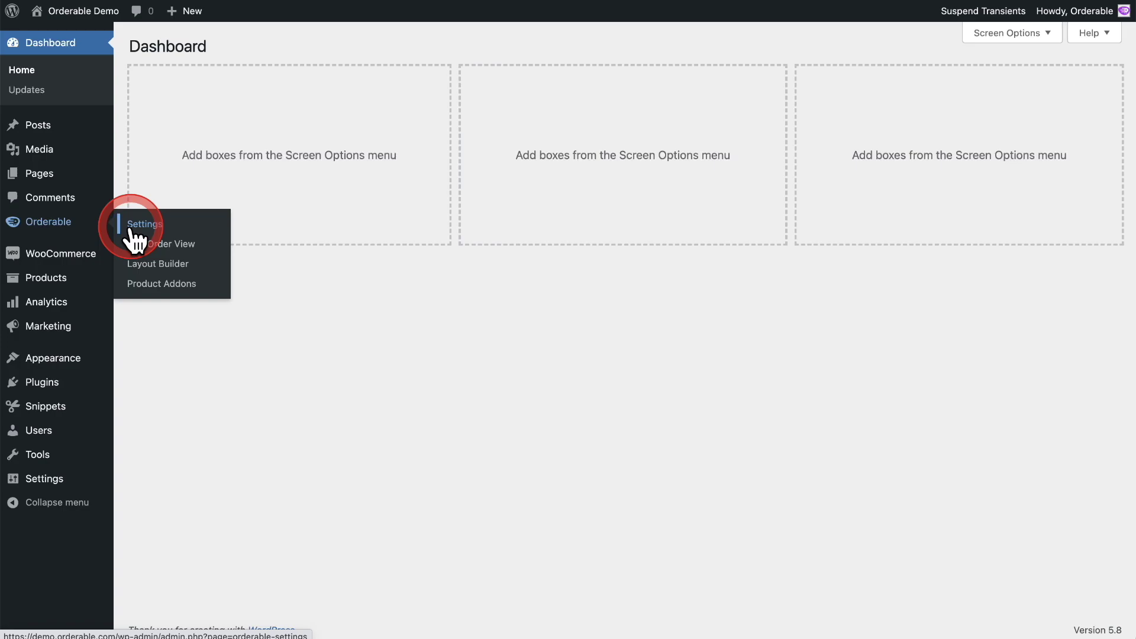
{"action": "left_click", "coordinate": [291, 98]}
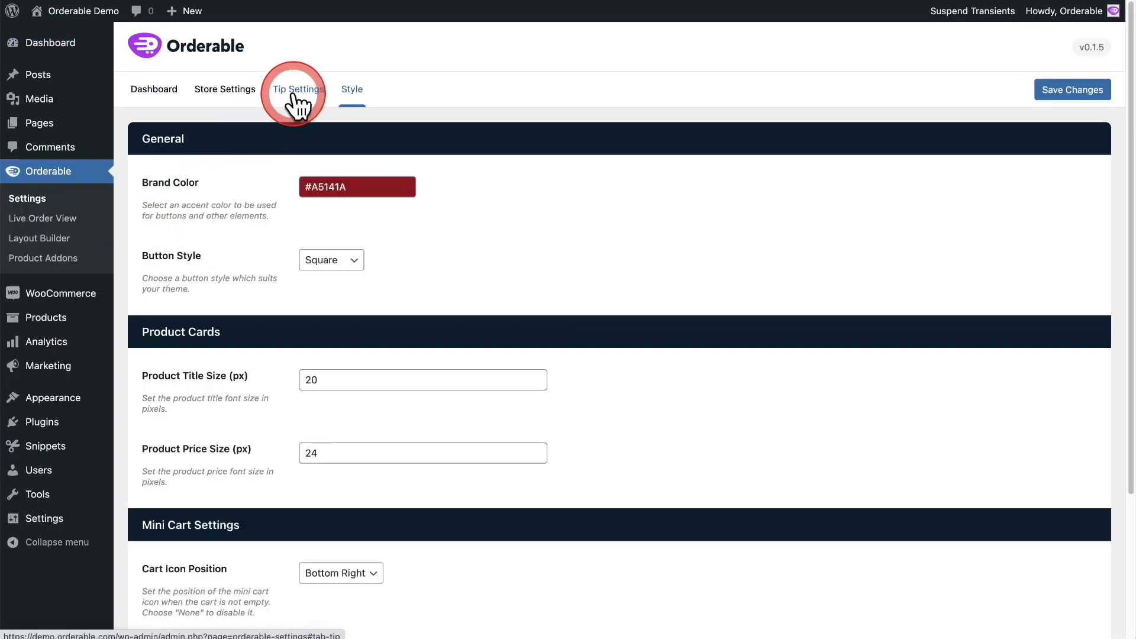
{"action": "left_click", "coordinate": [302, 100]}
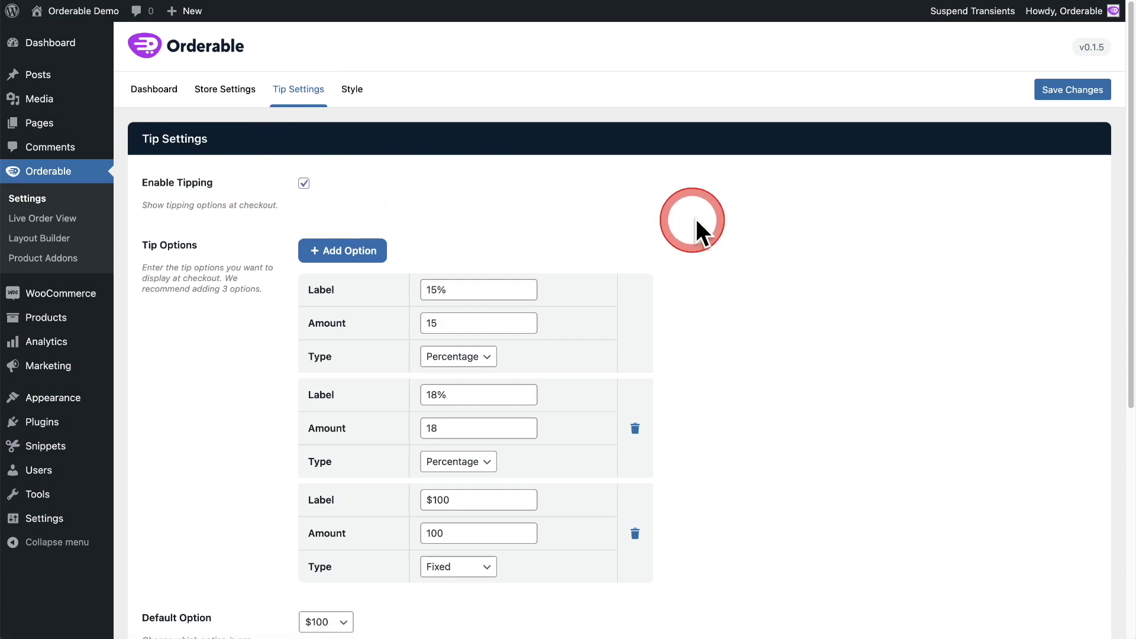
{"action": "scroll", "coordinate": [707, 221], "scroll_direction": "down", "scroll_amount": 2}
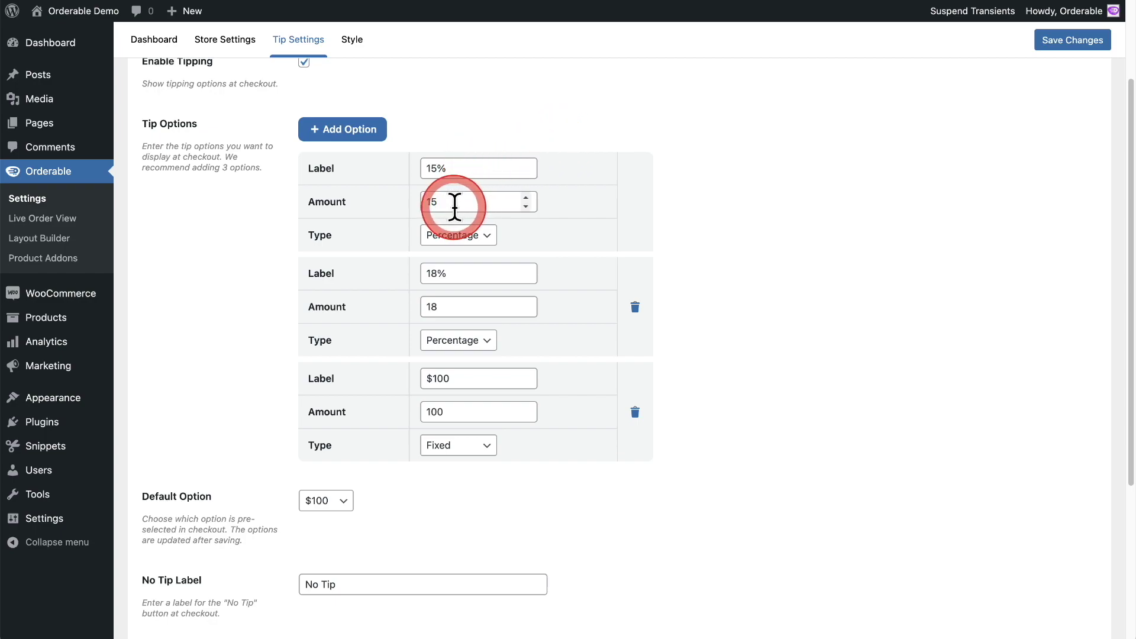
{"action": "left_click", "coordinate": [481, 237]}
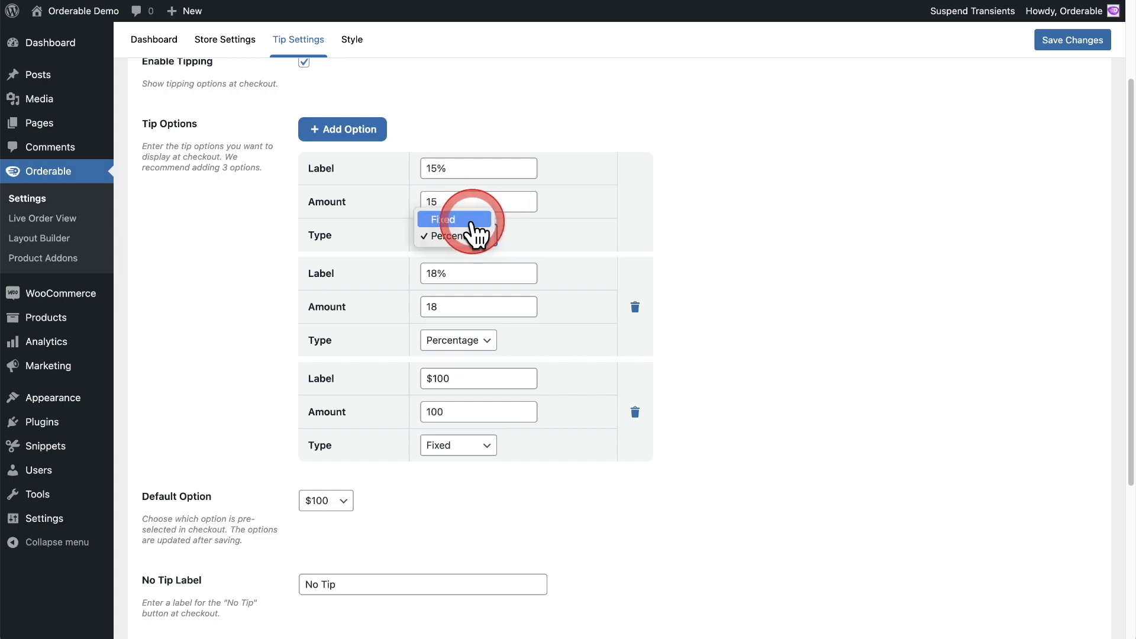
{"action": "left_click", "coordinate": [567, 234]}
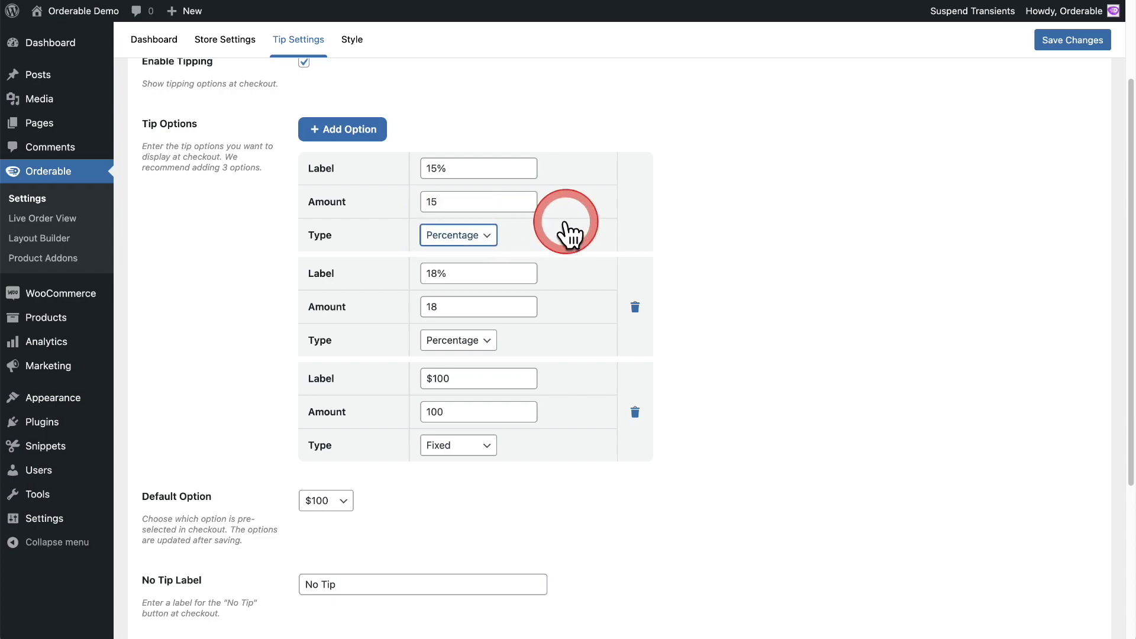
{"action": "left_click", "coordinate": [566, 220]}
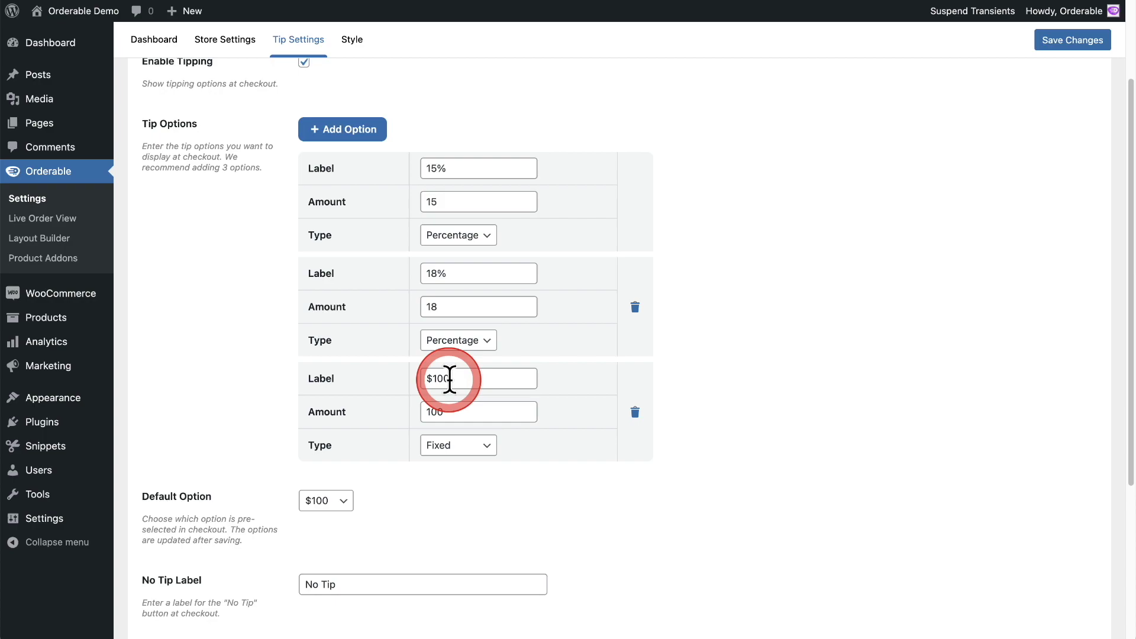
Delete the $100 fixed tip, add a 22% percentage tip option, and save
{"action": "left_click", "coordinate": [634, 412]}
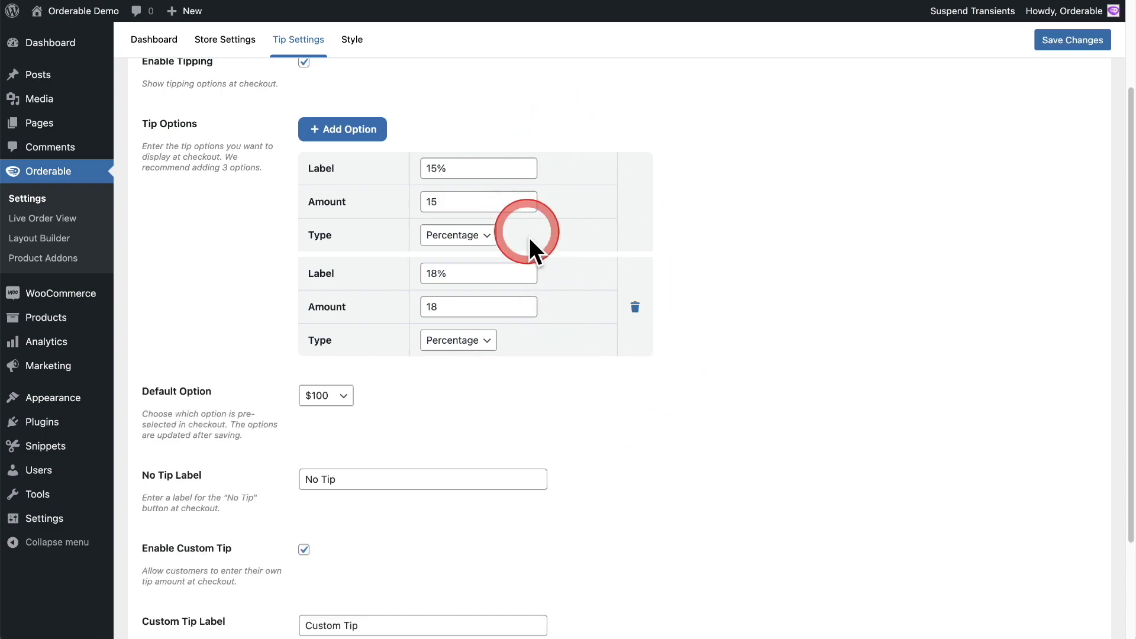
{"action": "left_click", "coordinate": [367, 131]}
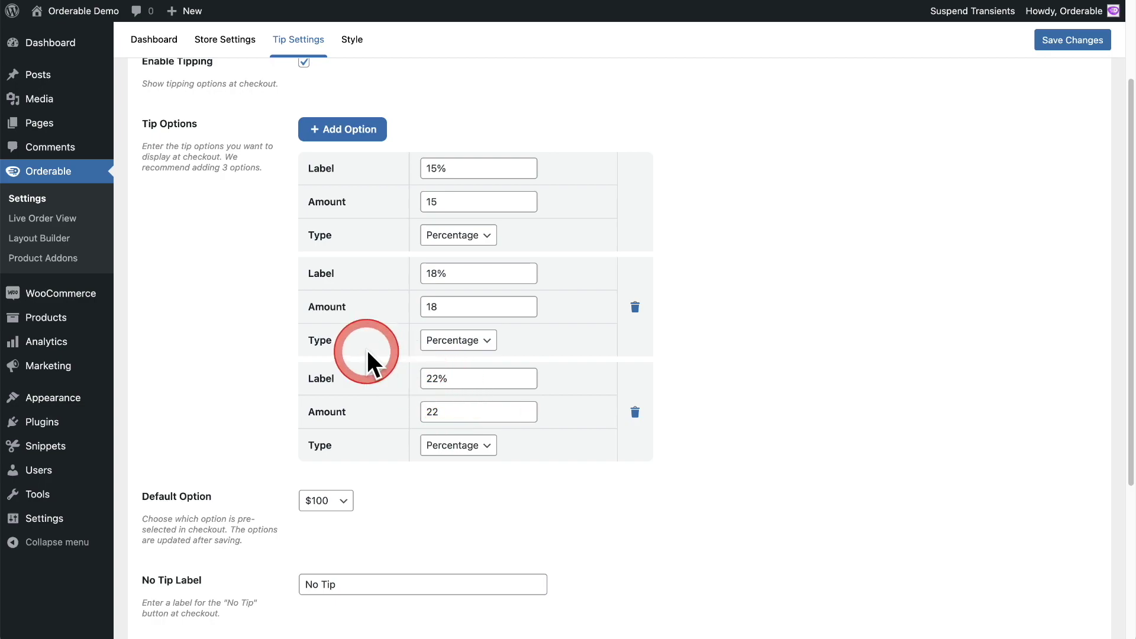
{"action": "scroll", "coordinate": [370, 353], "scroll_direction": "down", "scroll_amount": 2}
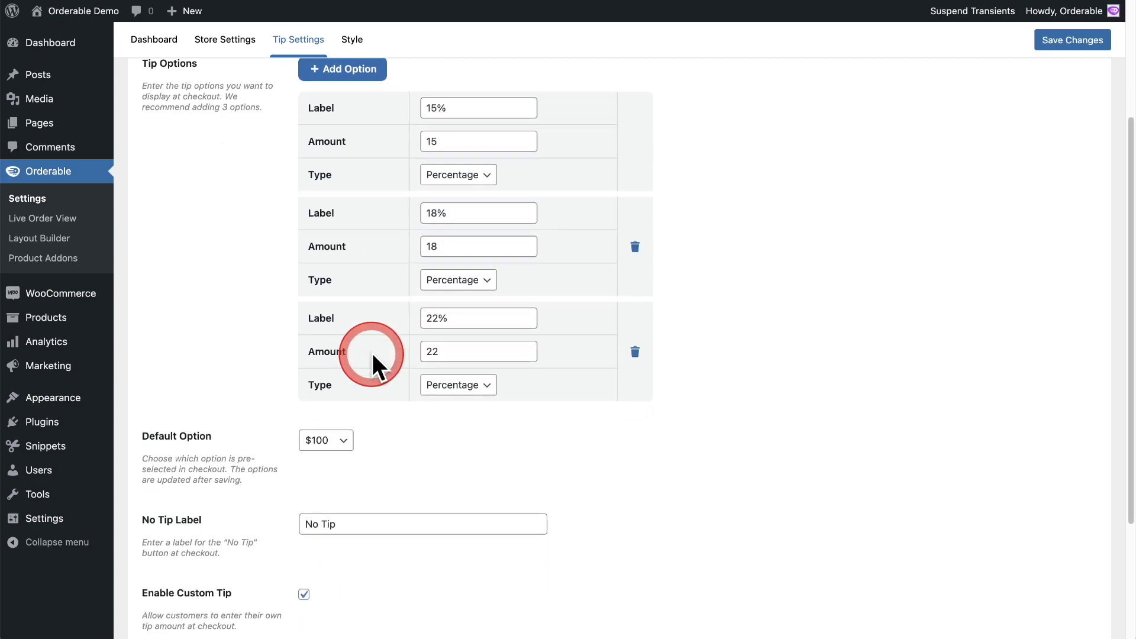
{"action": "scroll", "coordinate": [388, 355], "scroll_direction": "down", "scroll_amount": 6}
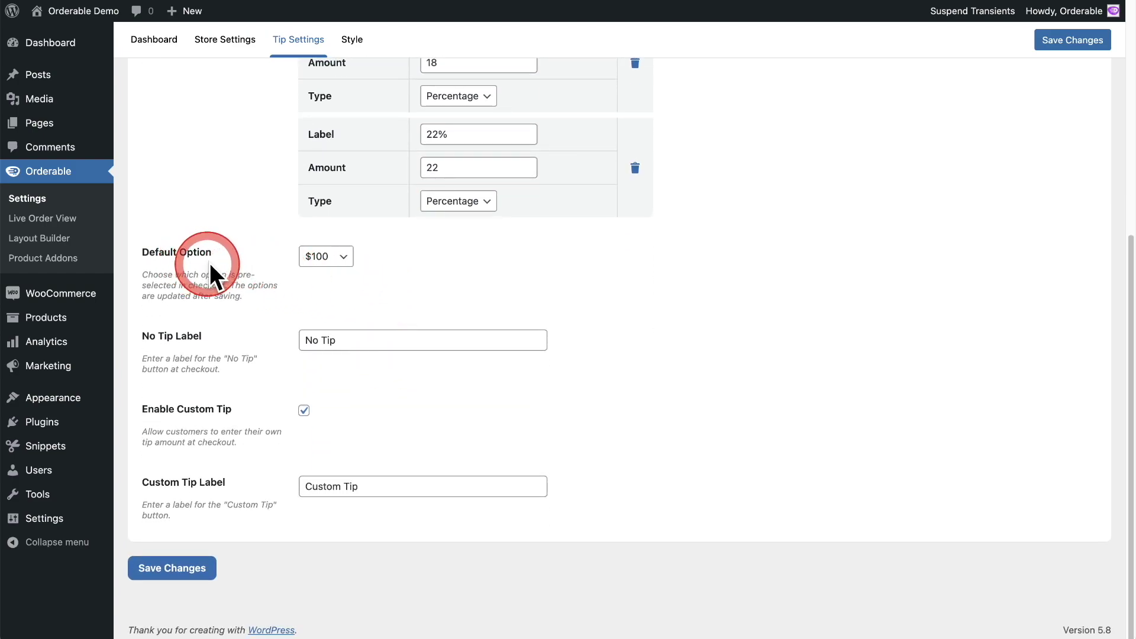
{"action": "left_click", "coordinate": [324, 262]}
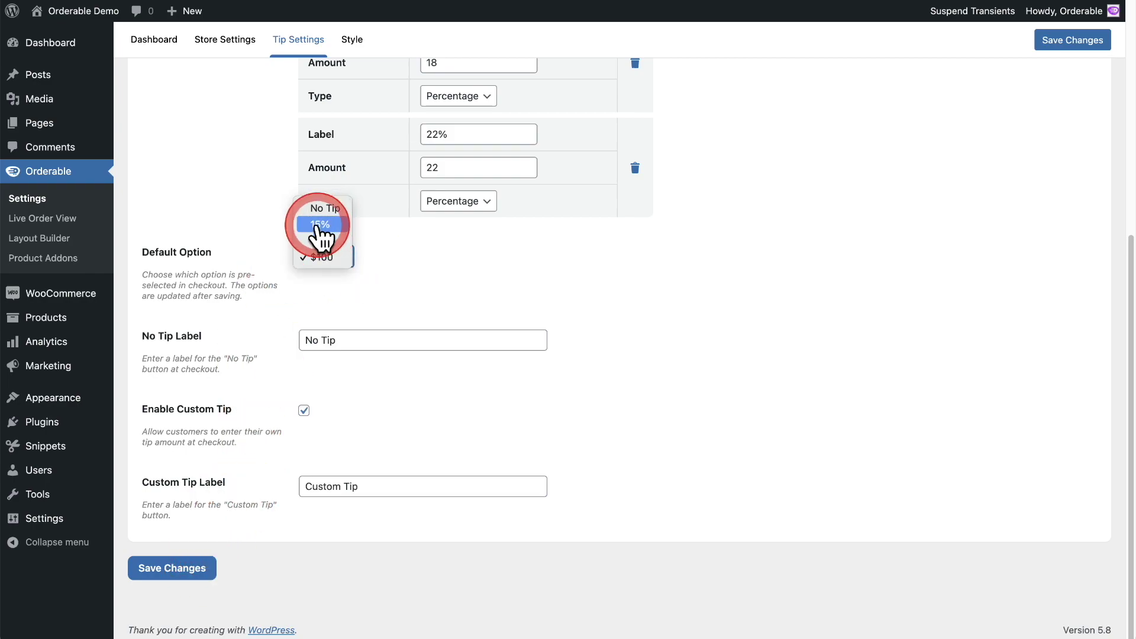
{"action": "left_click", "coordinate": [195, 571]}
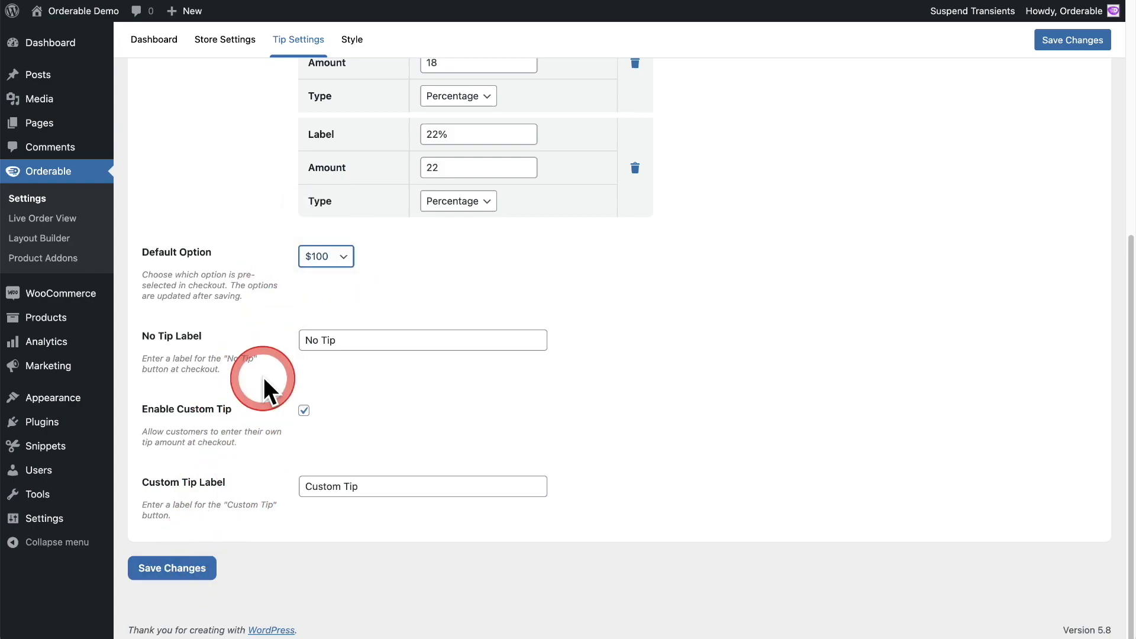
{"action": "left_click", "coordinate": [178, 570]}
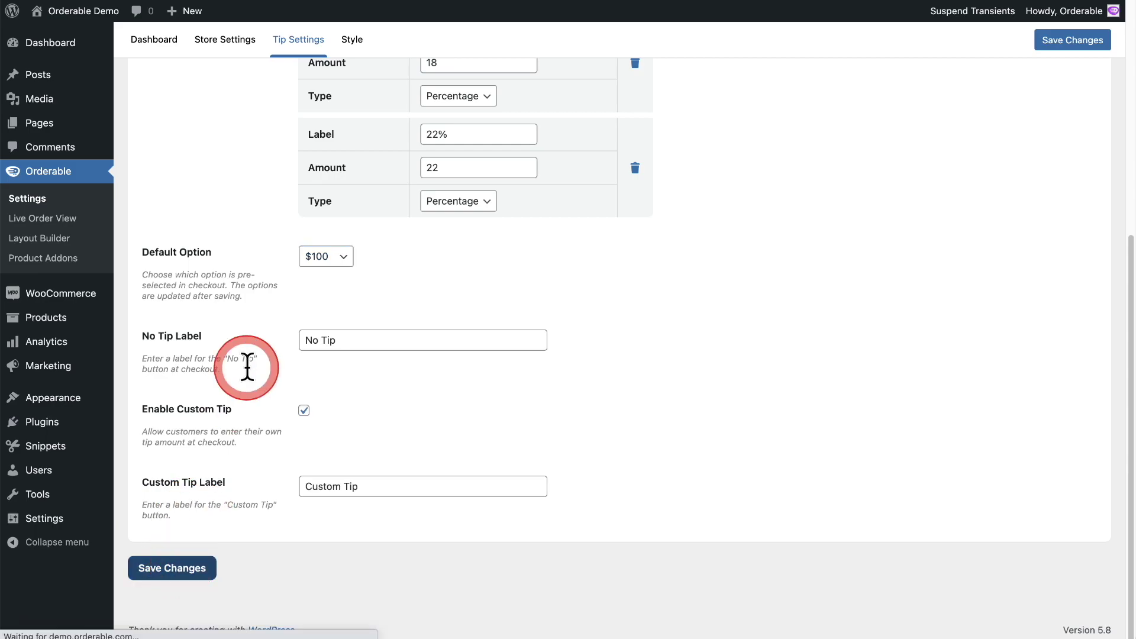
Make No Tip the default tip option and save the tip settings
{"action": "scroll", "coordinate": [255, 354], "scroll_direction": "down", "scroll_amount": 7}
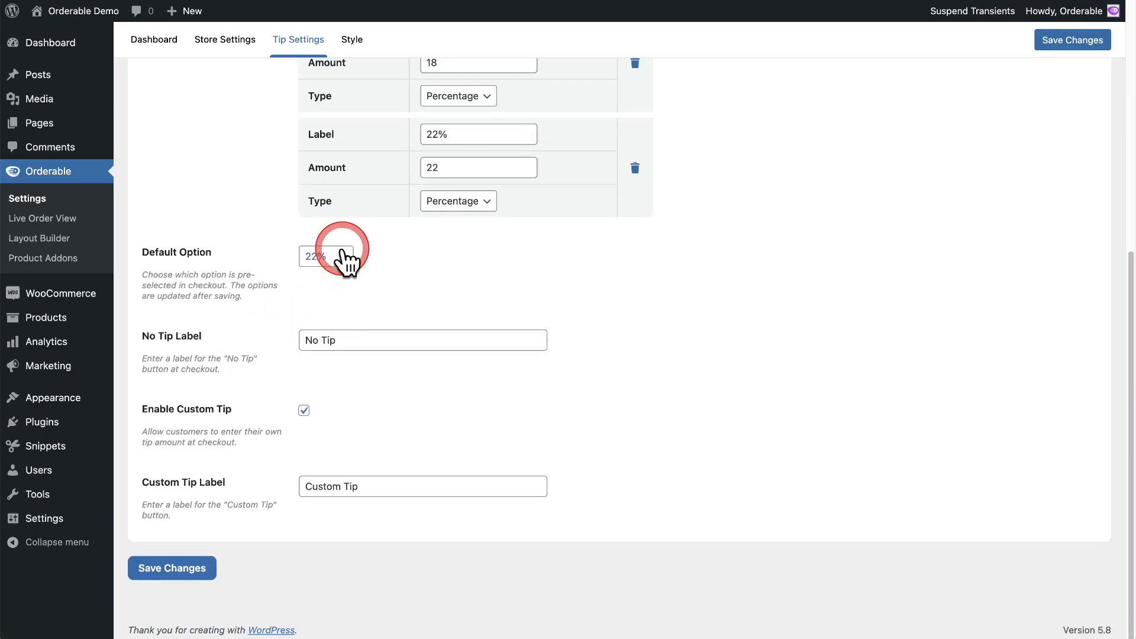
{"action": "left_click", "coordinate": [347, 260]}
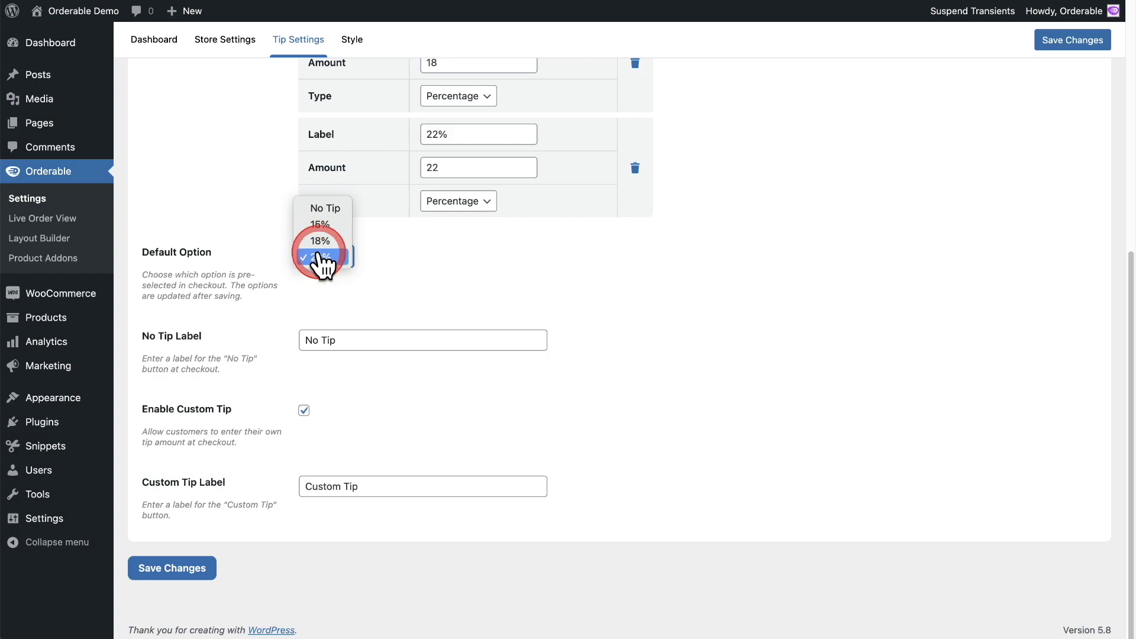
{"action": "left_click", "coordinate": [317, 258]}
{"action": "left_click", "coordinate": [330, 259]}
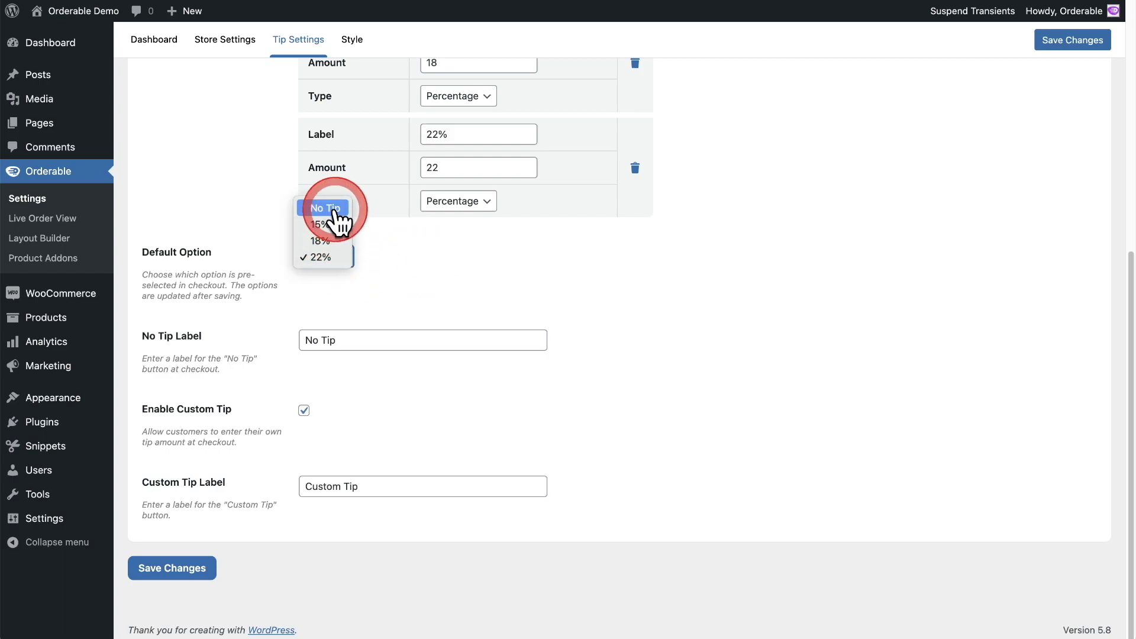
{"action": "left_click", "coordinate": [335, 211]}
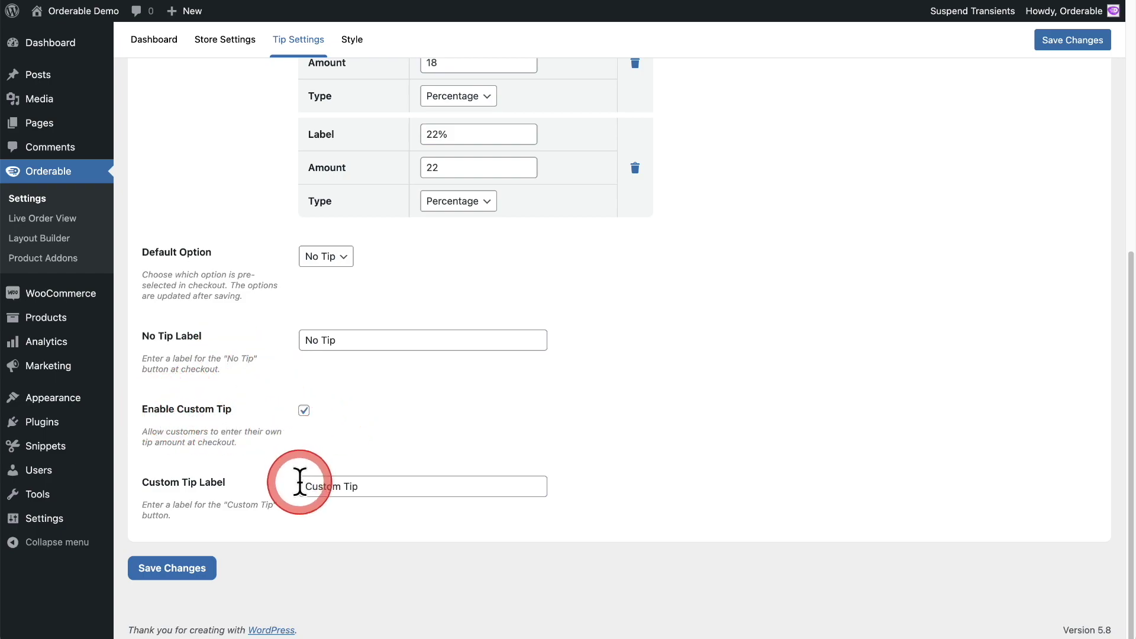
{"action": "left_click_drag", "start_coordinate": [303, 487], "coordinate": [401, 487]}
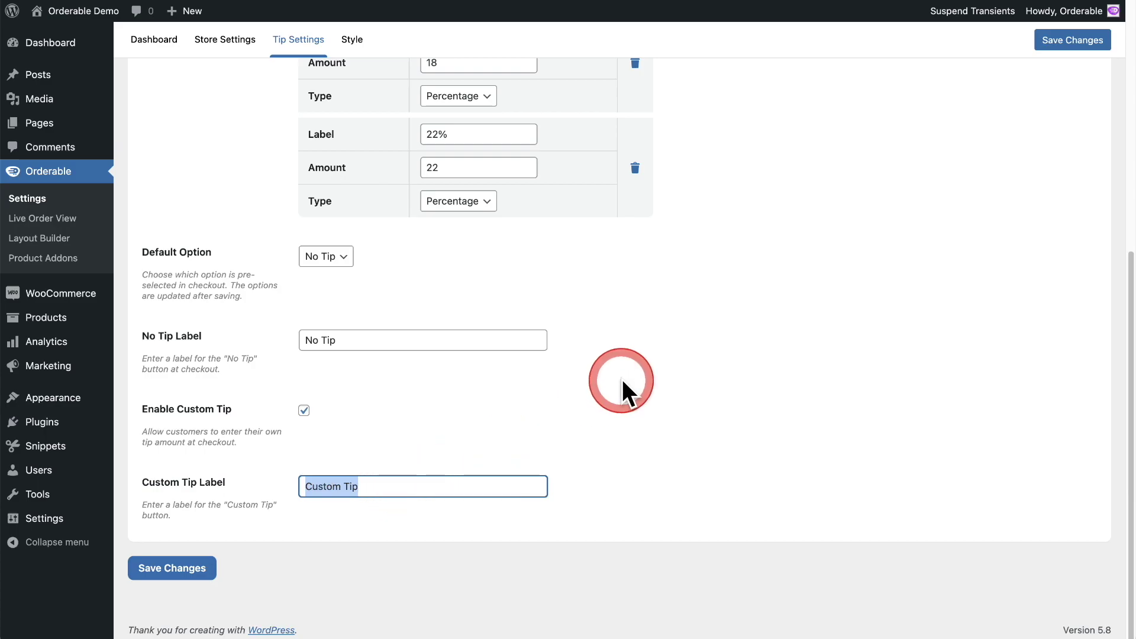
{"action": "left_click", "coordinate": [172, 567]}
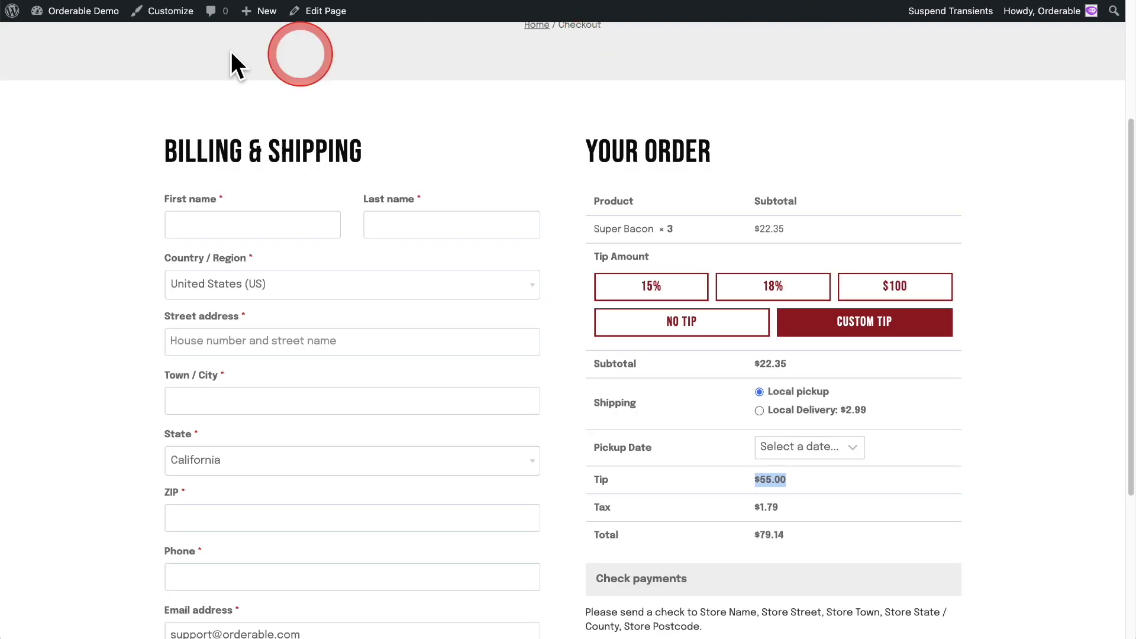
On the storefront checkout, apply the new 22% tip for a $4.92 tip and $29.06 total
{"action": "left_click", "coordinate": [67, 8]}
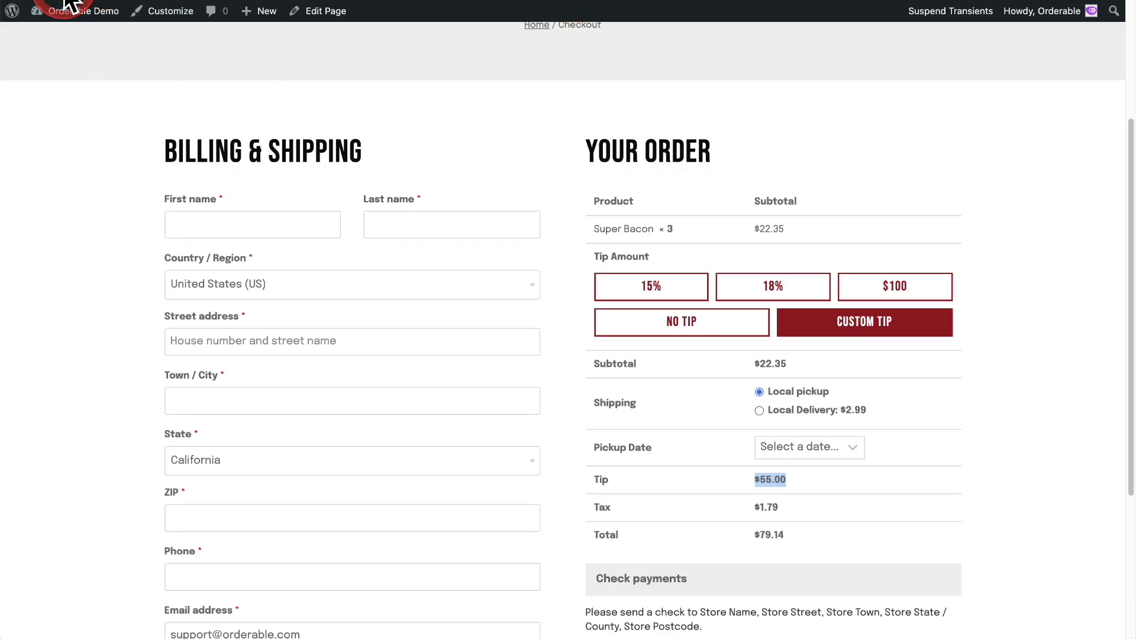
{"action": "left_click", "coordinate": [90, 324]}
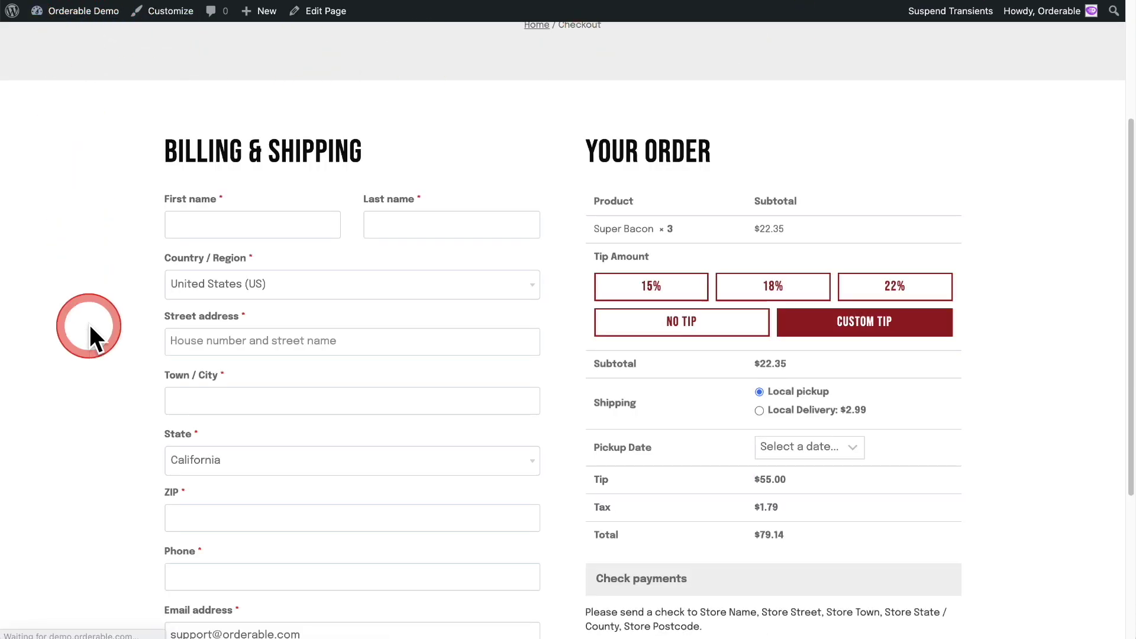
{"action": "left_click", "coordinate": [381, 360]}
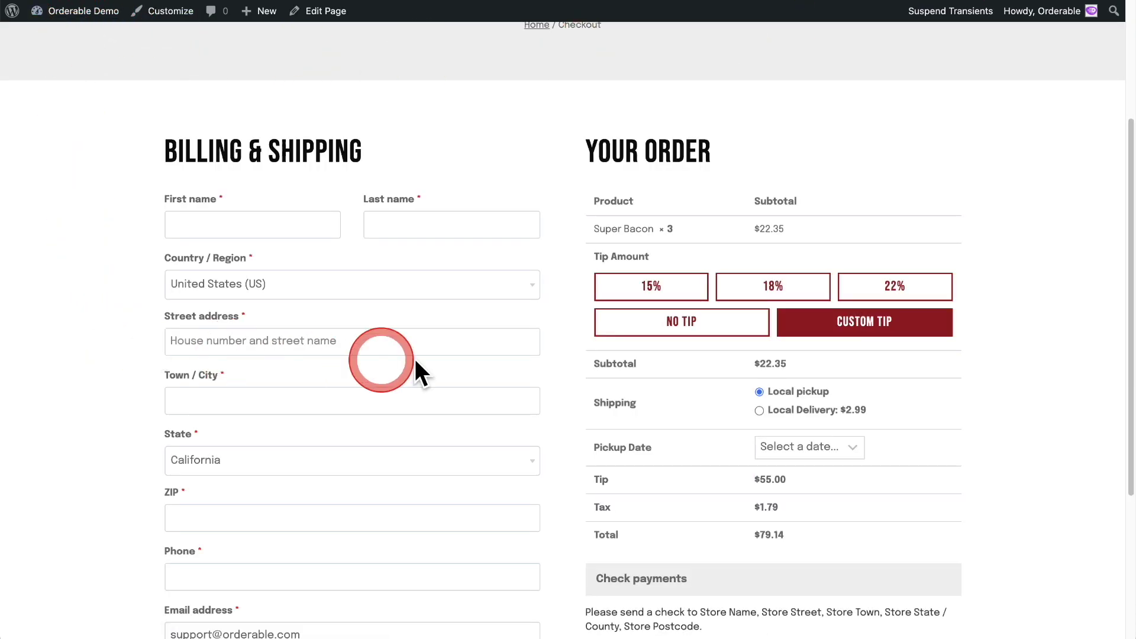
{"action": "left_click", "coordinate": [889, 297]}
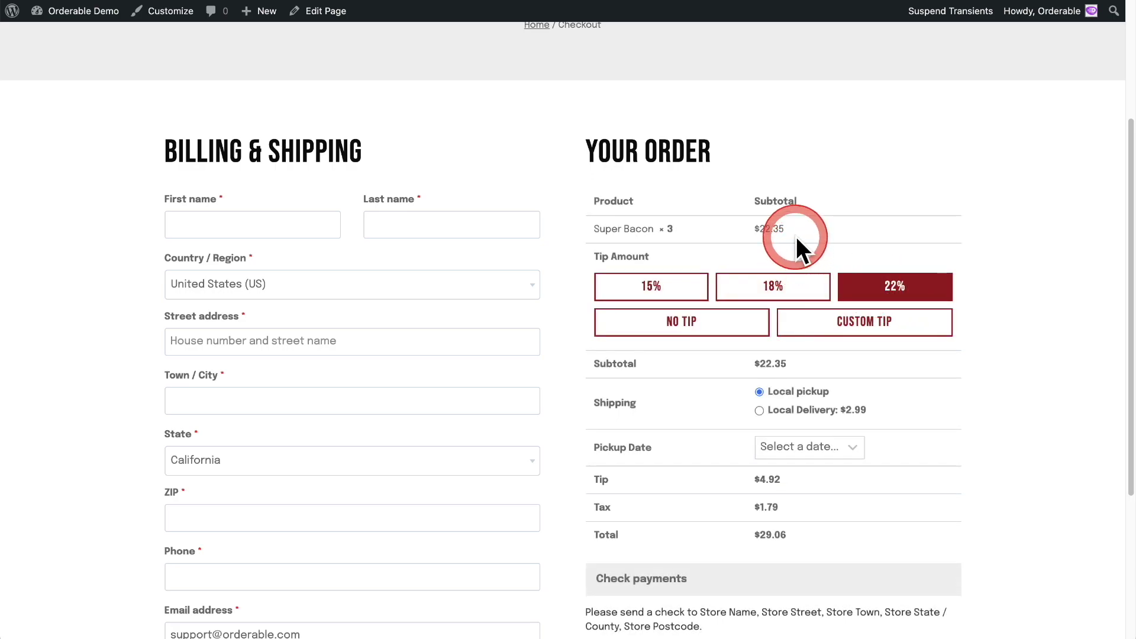
{"action": "double_click", "coordinate": [760, 236]}
{"action": "left_click_drag", "start_coordinate": [755, 229], "coordinate": [918, 229]}
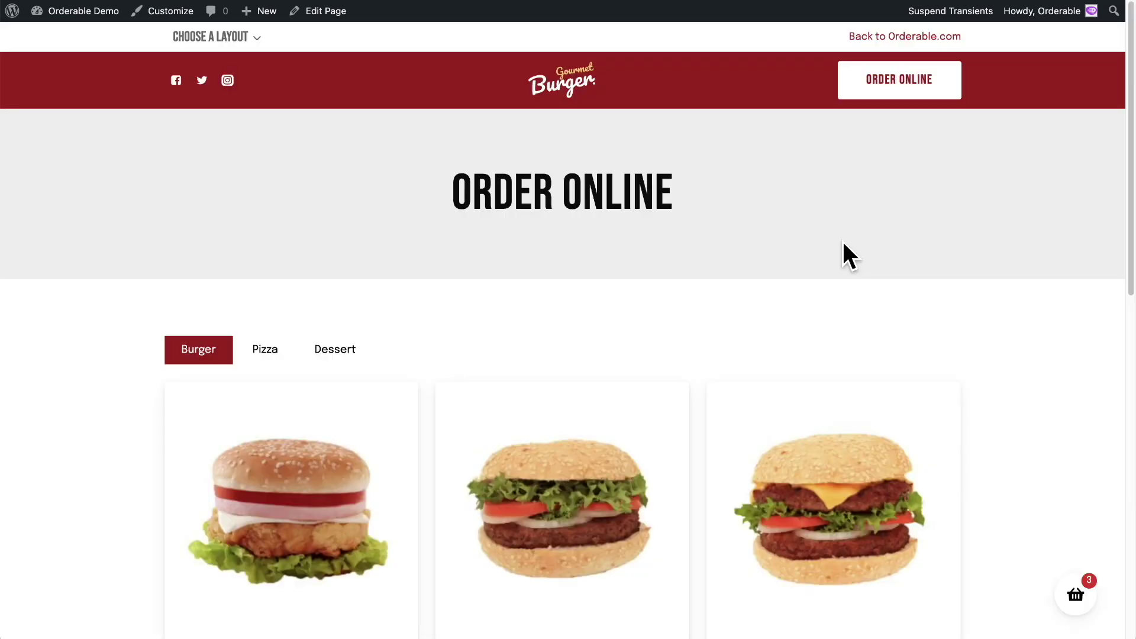